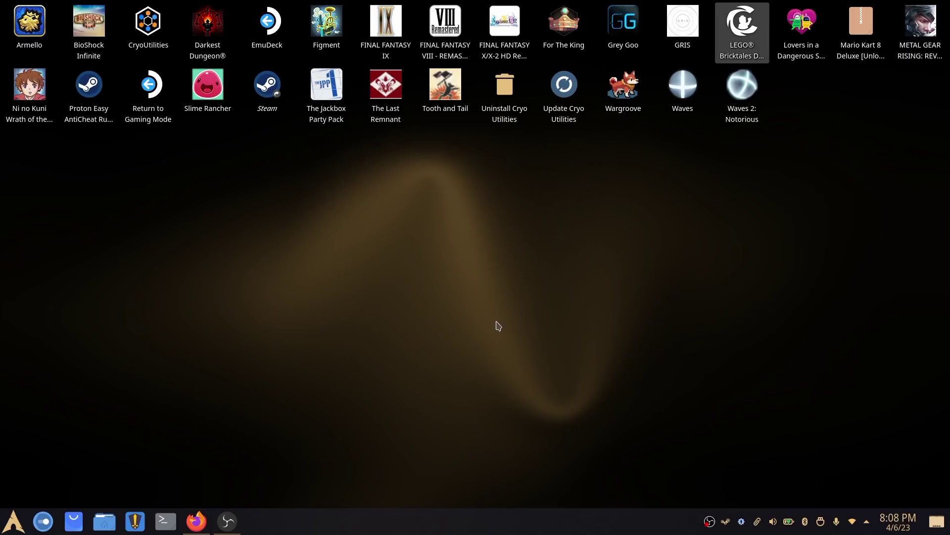
Bring back the Steam forum post in Firefox and scroll to the patcher's usage steps.
{"action": "left_click", "coordinate": [196, 520]}
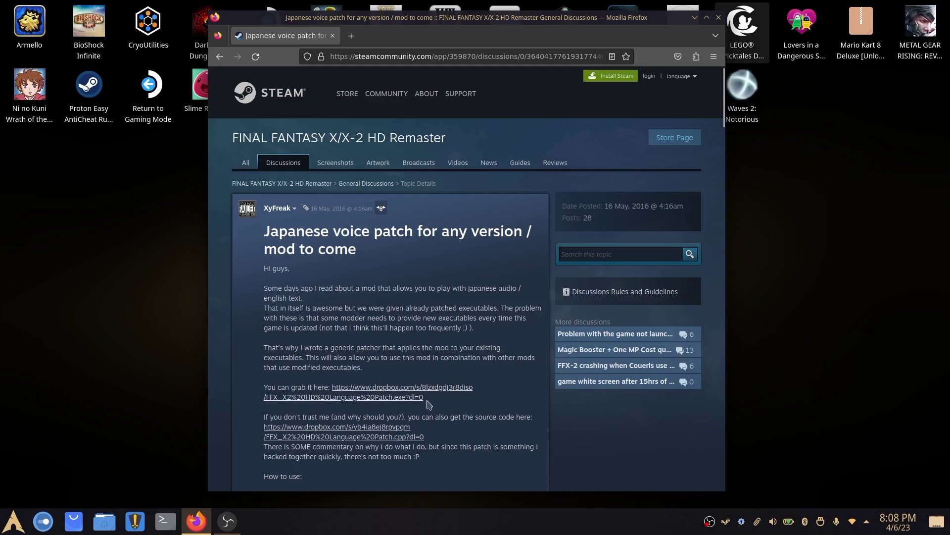
{"action": "scroll", "coordinate": [473, 405], "scroll_direction": "down", "scroll_amount": 2}
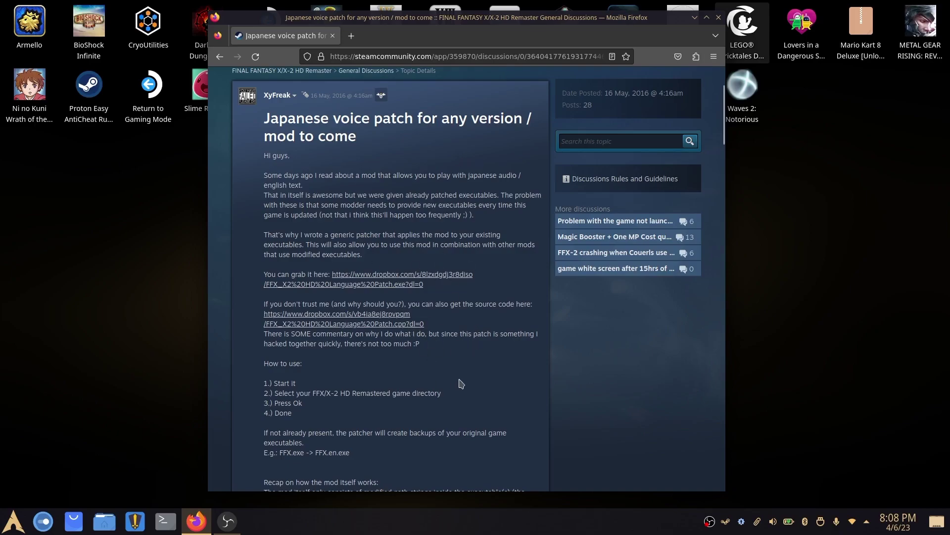
{"action": "scroll", "coordinate": [460, 384], "scroll_direction": "down", "scroll_amount": 4}
Highlight the recap explaining that the mod replaces /US/ paths with /JP/.
{"action": "left_click_drag", "start_coordinate": [260, 372], "coordinate": [507, 411]}
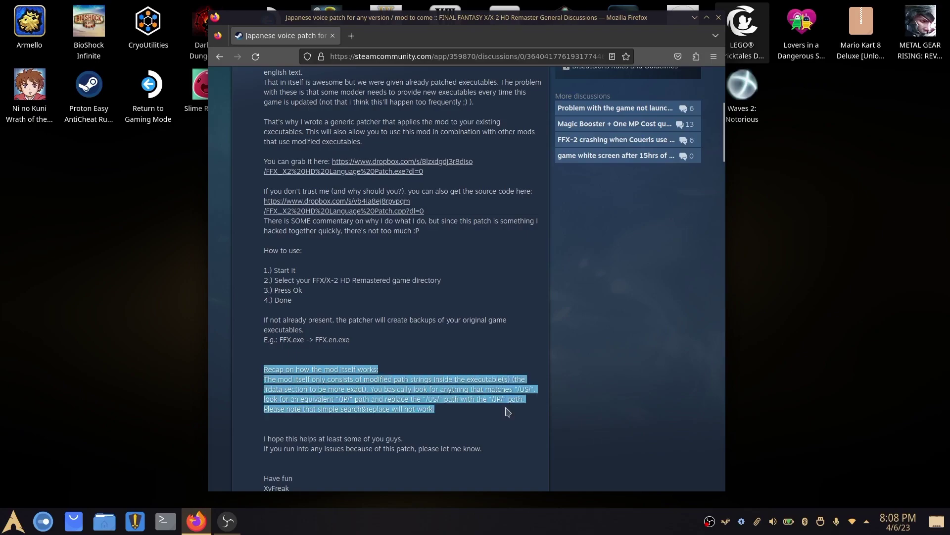
{"action": "left_click", "coordinate": [510, 413]}
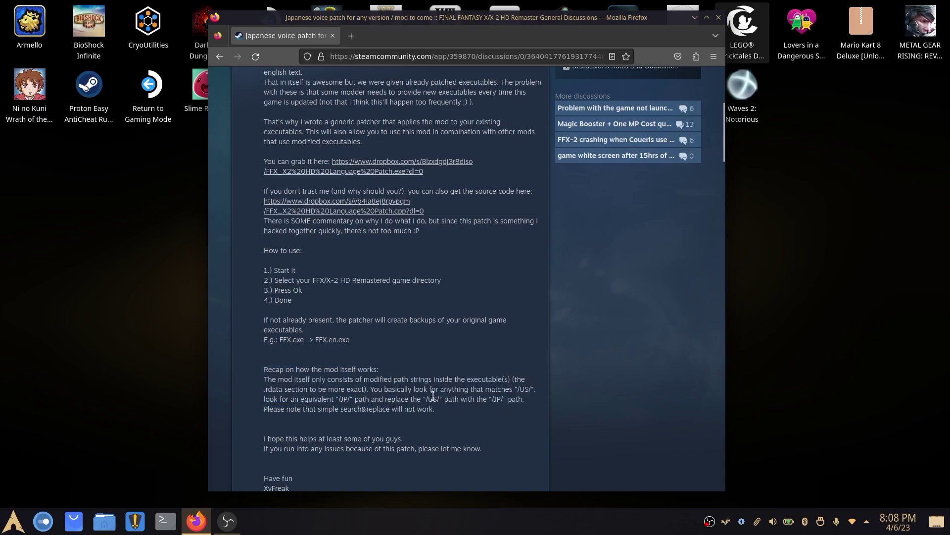
{"action": "left_click_drag", "start_coordinate": [424, 398], "coordinate": [521, 397]}
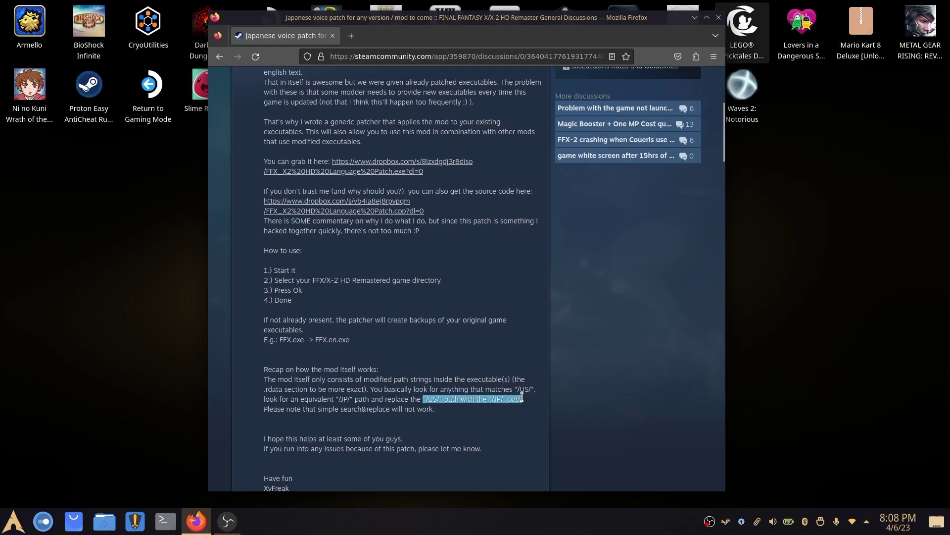
{"action": "left_click", "coordinate": [516, 411]}
{"action": "left_click_drag", "start_coordinate": [429, 398], "coordinate": [440, 398]}
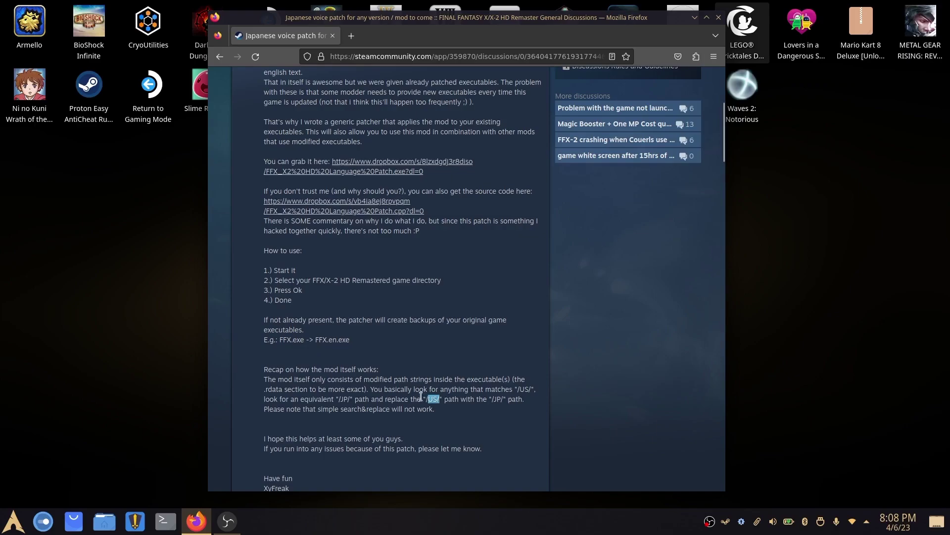
{"action": "left_click_drag", "start_coordinate": [419, 384], "coordinate": [505, 400]}
{"action": "left_click", "coordinate": [516, 399]}
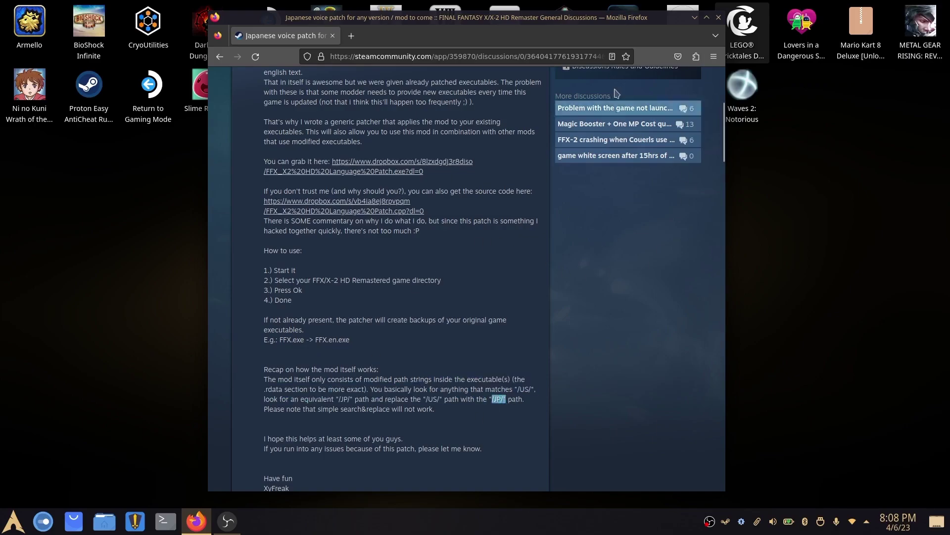
{"action": "left_click", "coordinate": [494, 284]}
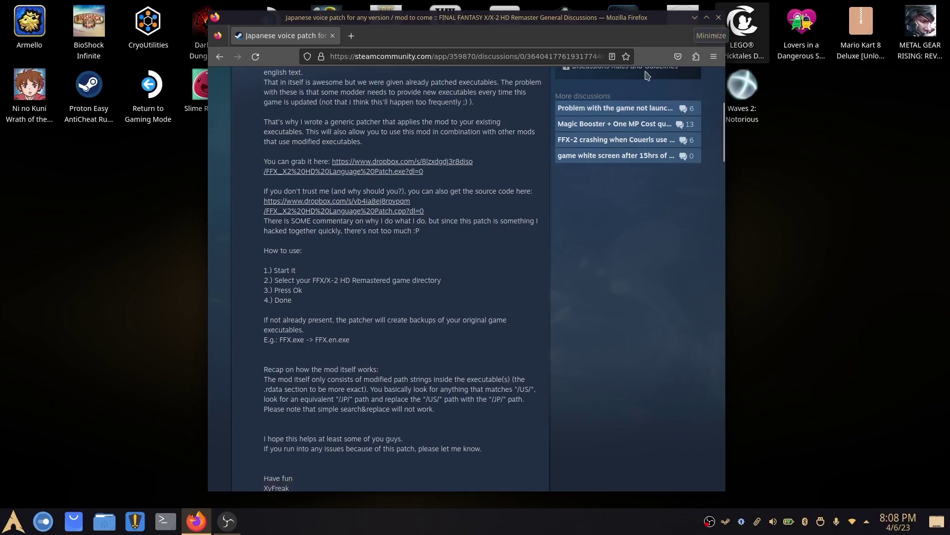
{"action": "left_click", "coordinate": [695, 19]}
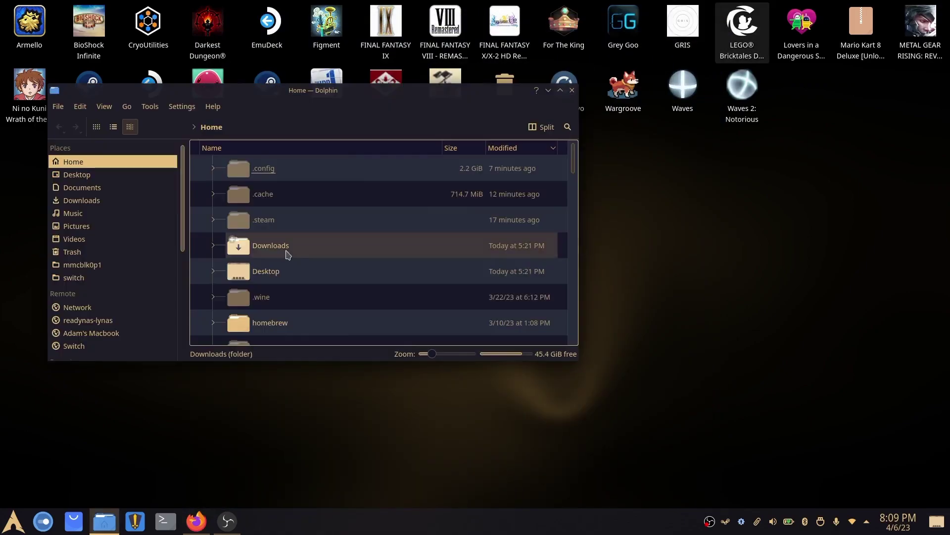
{"action": "left_click", "coordinate": [105, 199]}
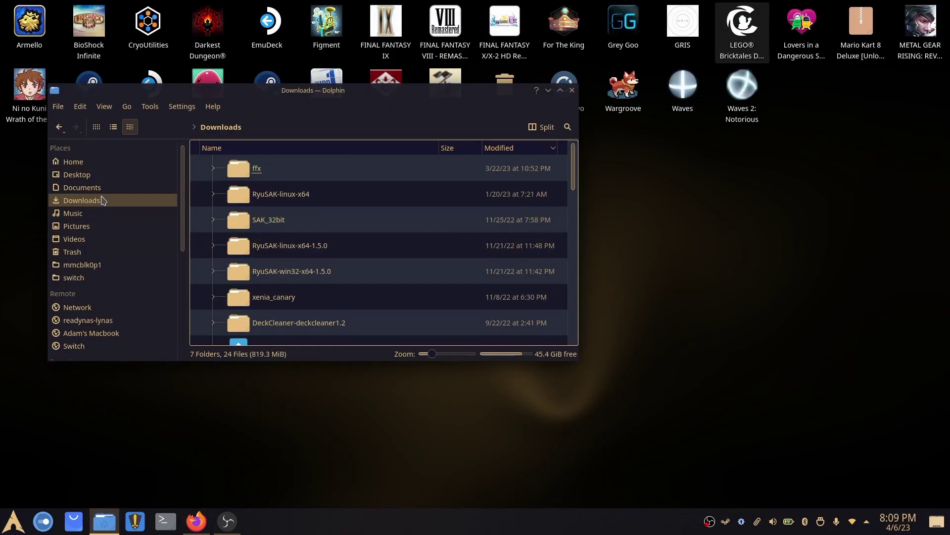
{"action": "scroll", "coordinate": [317, 277], "scroll_direction": "down", "scroll_amount": 2}
{"action": "scroll", "coordinate": [327, 314], "scroll_direction": "down", "scroll_amount": 2}
{"action": "scroll", "coordinate": [316, 302], "scroll_direction": "up", "scroll_amount": 4}
{"action": "left_click", "coordinate": [74, 165]}
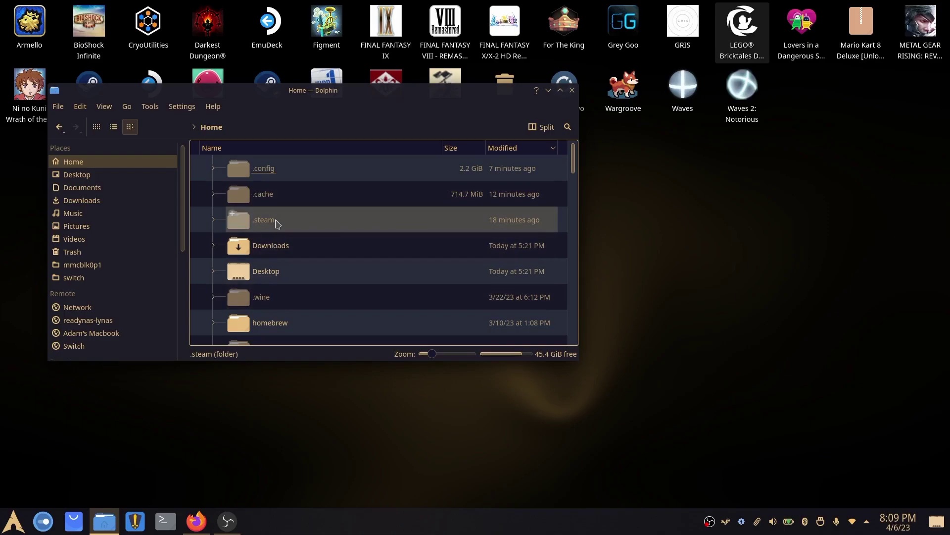
{"action": "left_click", "coordinate": [58, 106]}
{"action": "mouse_move", "coordinate": [105, 108]}
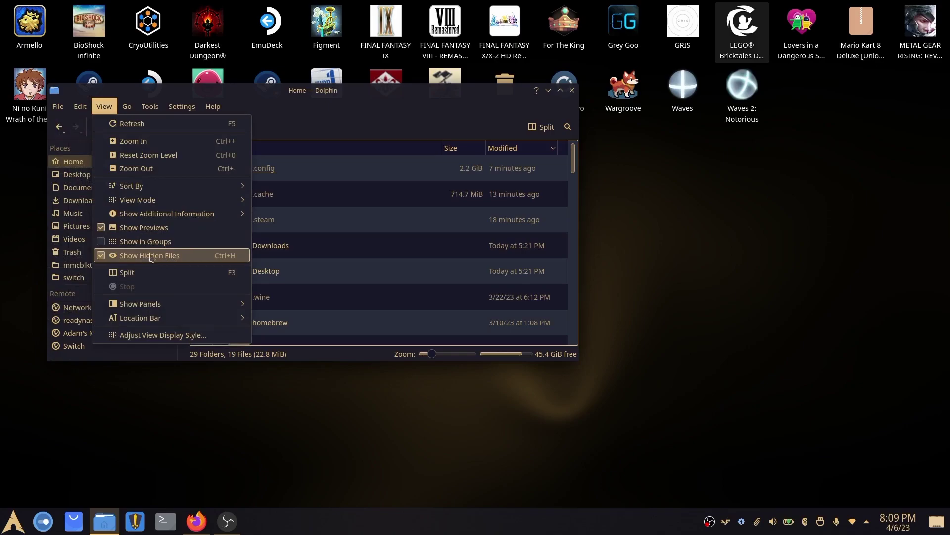
Browse into .steam/steam/steamapps/common to reach the installed game folders.
{"action": "left_click", "coordinate": [363, 124]}
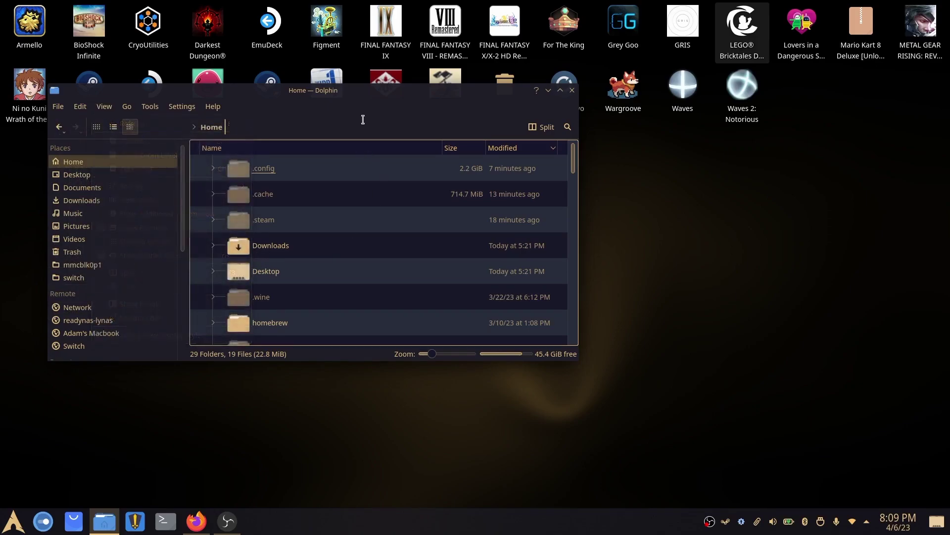
{"action": "left_click", "coordinate": [264, 220]}
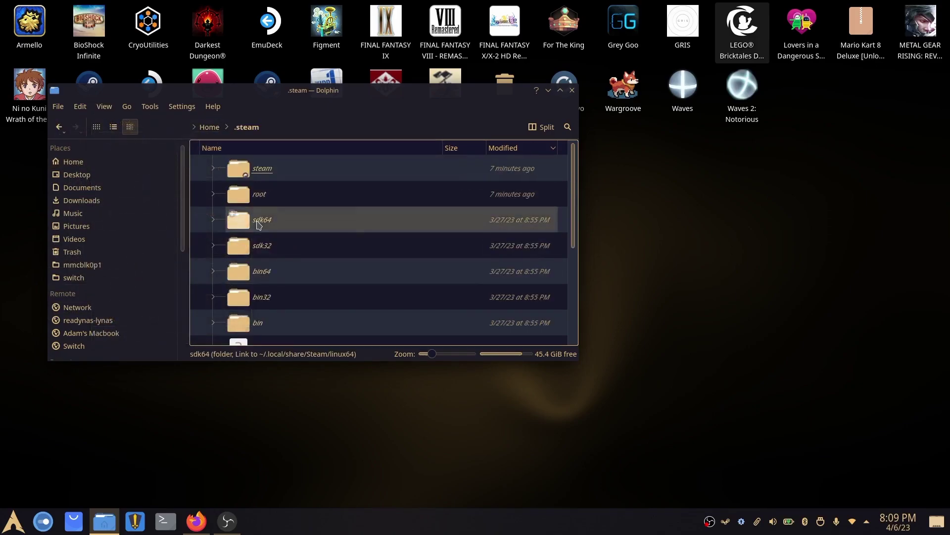
{"action": "left_click", "coordinate": [274, 168]}
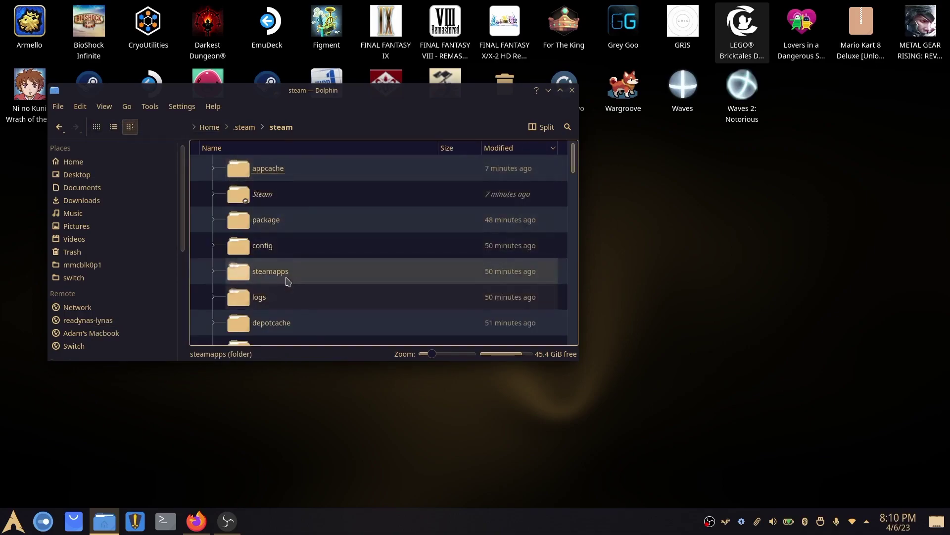
{"action": "left_click", "coordinate": [270, 276]}
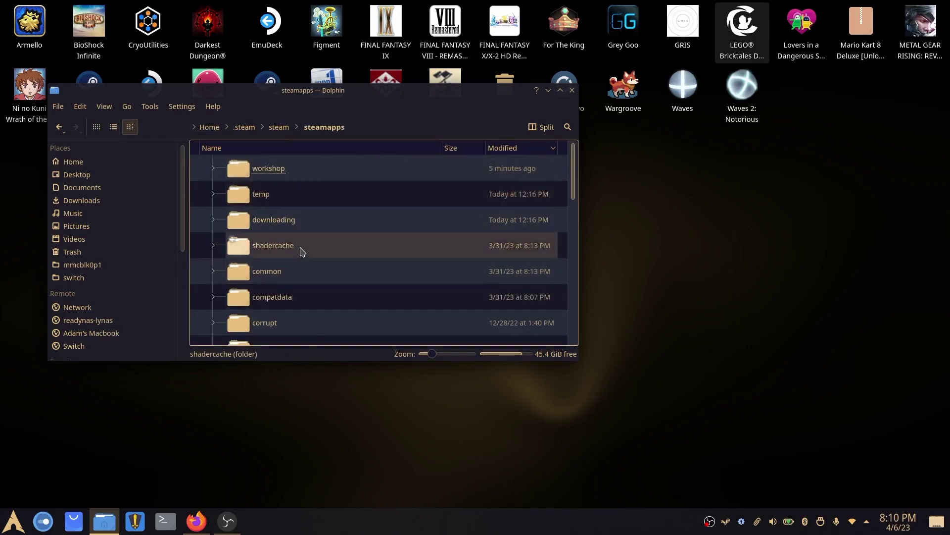
{"action": "left_click", "coordinate": [296, 274]}
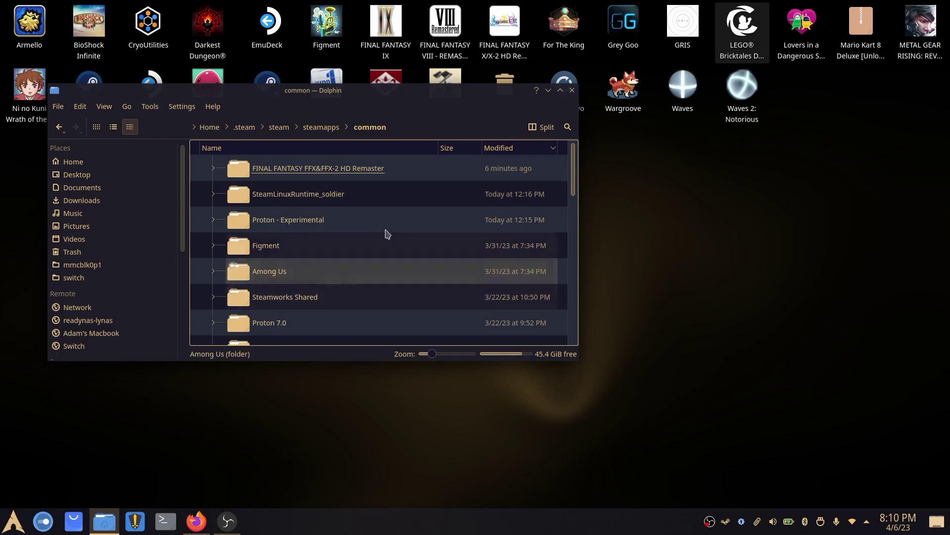
{"action": "left_click_drag", "start_coordinate": [574, 169], "coordinate": [567, 187]}
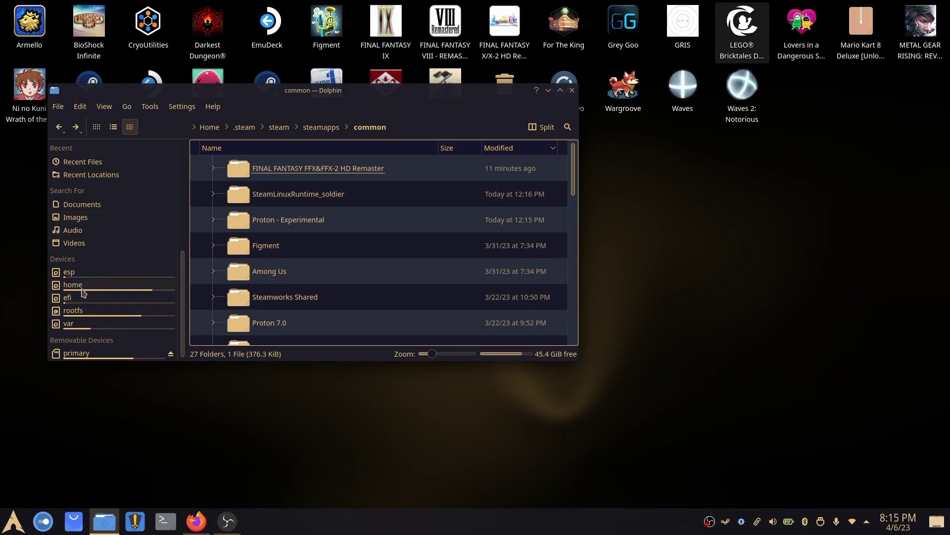
Browse rootfs run/media/mmcblk0p1 into the SD card's steamapps/common and scroll its games.
{"action": "left_click", "coordinate": [87, 312]}
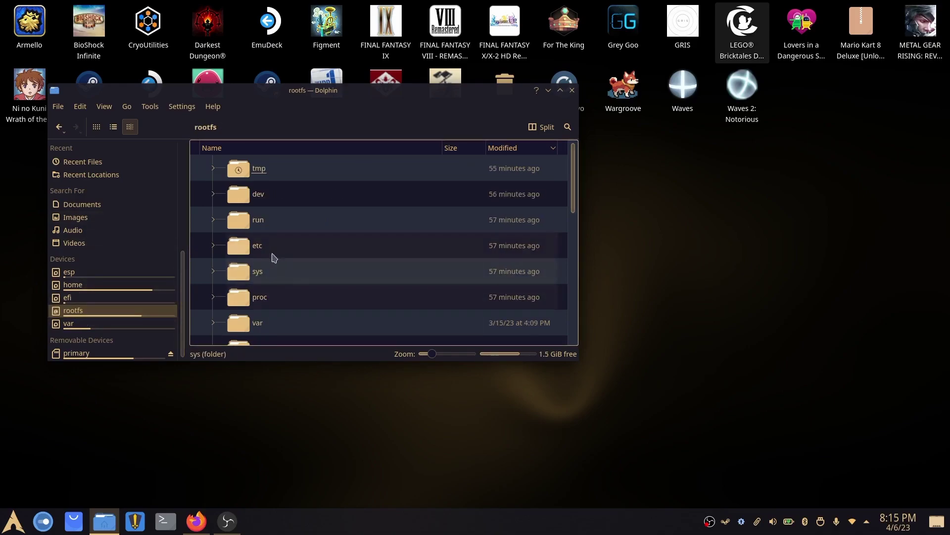
{"action": "left_click", "coordinate": [264, 228]}
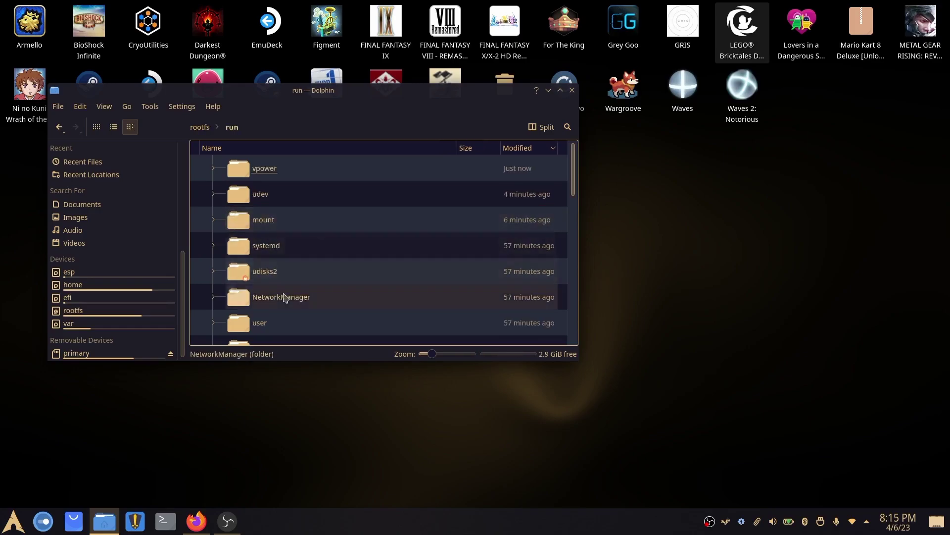
{"action": "scroll", "coordinate": [284, 297], "scroll_direction": "down", "scroll_amount": 3}
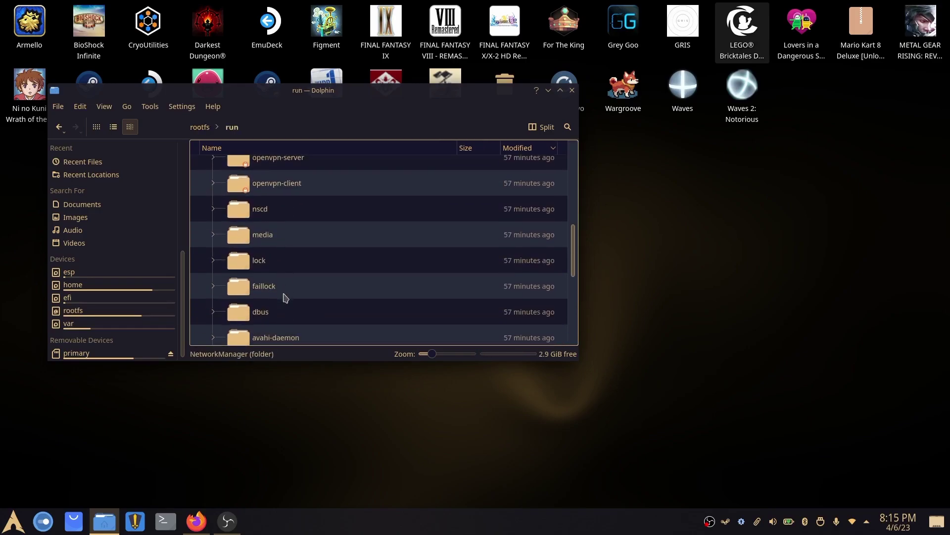
{"action": "left_click", "coordinate": [283, 235]}
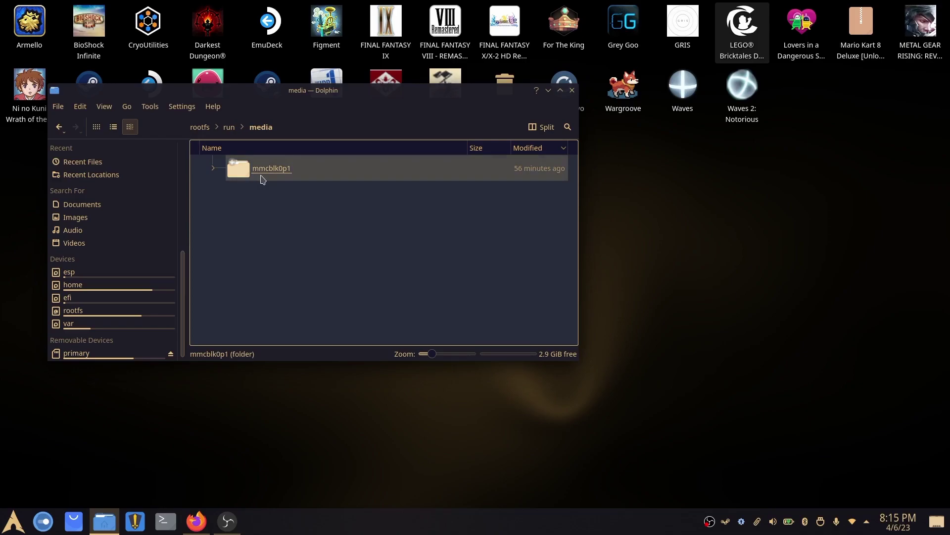
{"action": "left_click", "coordinate": [289, 176]}
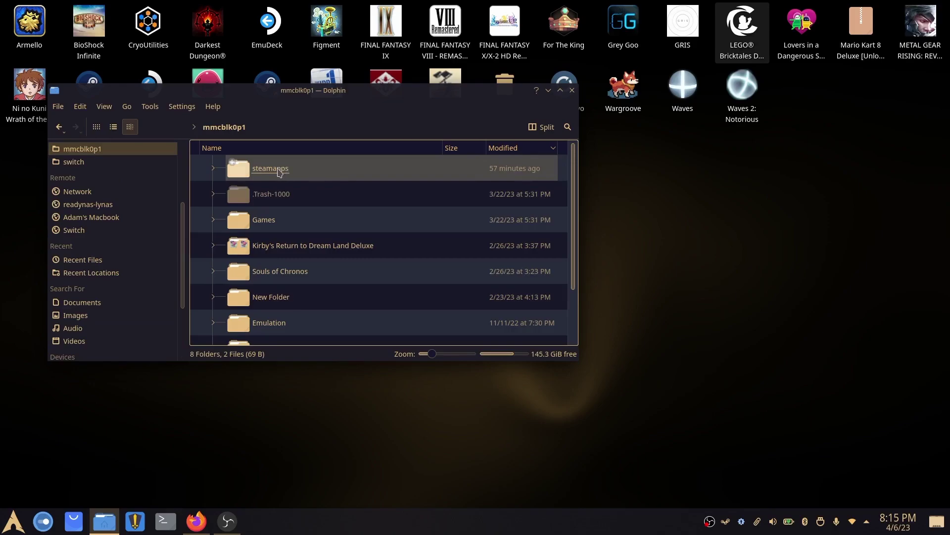
{"action": "left_click", "coordinate": [280, 171]}
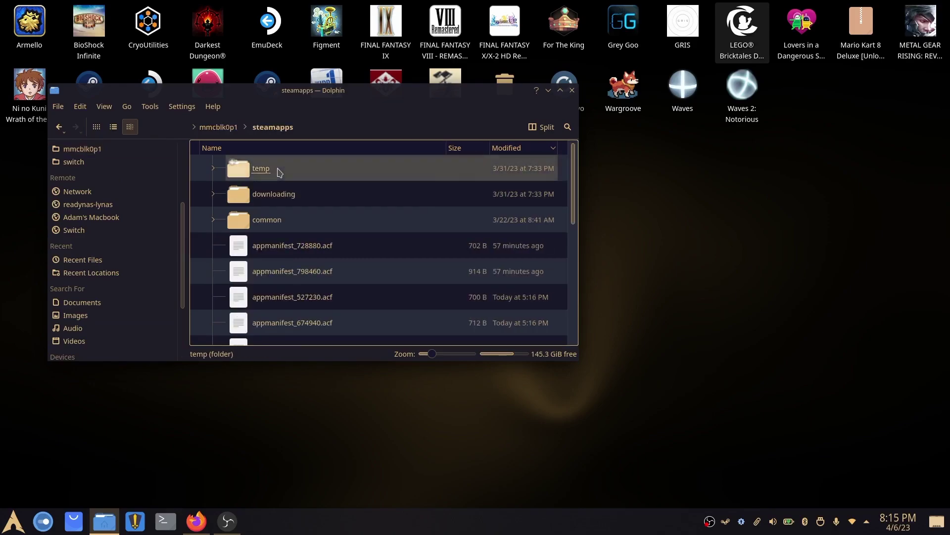
{"action": "left_click", "coordinate": [286, 221]}
{"action": "scroll", "coordinate": [343, 261], "scroll_direction": "down", "scroll_amount": 5}
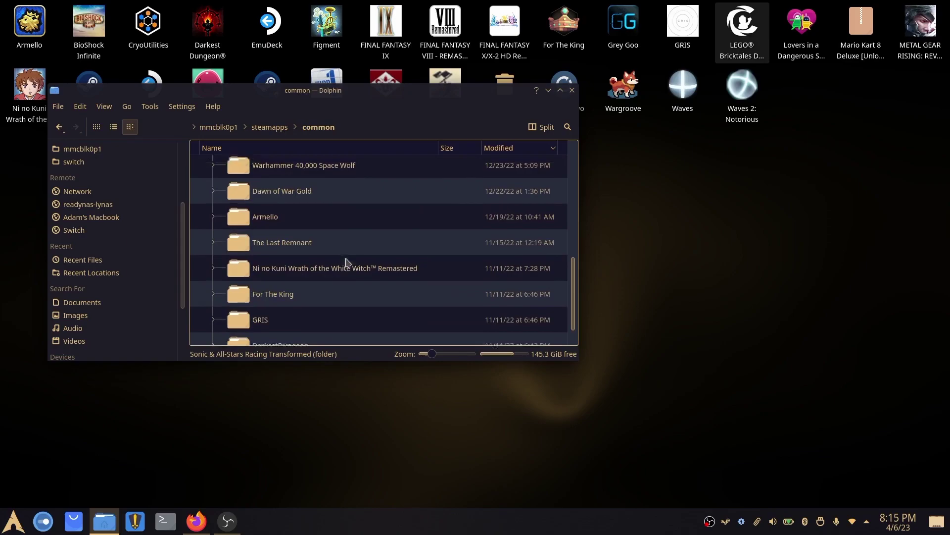
{"action": "scroll", "coordinate": [346, 261], "scroll_direction": "up", "scroll_amount": 6}
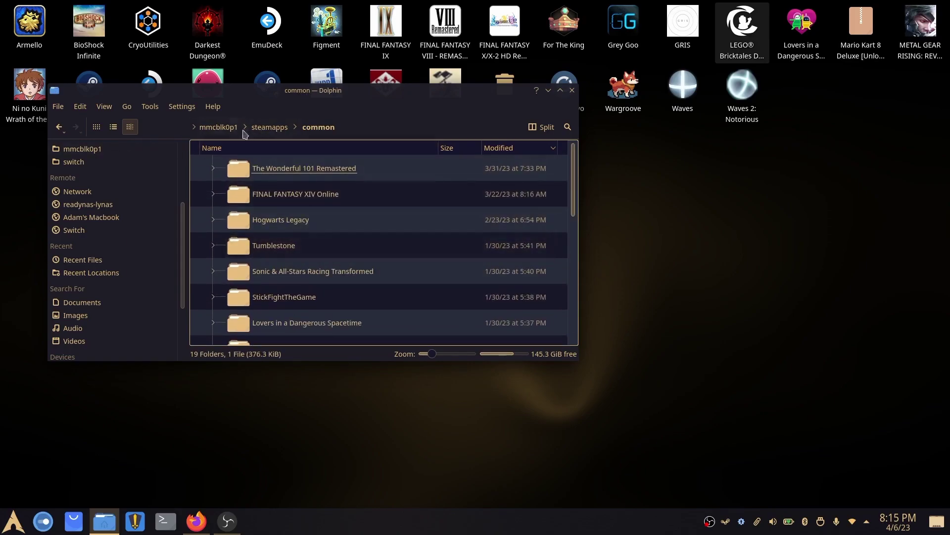
{"action": "scroll", "coordinate": [59, 193], "scroll_direction": "up", "scroll_amount": 3}
Go from Home into .steam/steam/Steam/steamapps/common.
{"action": "left_click", "coordinate": [89, 164]}
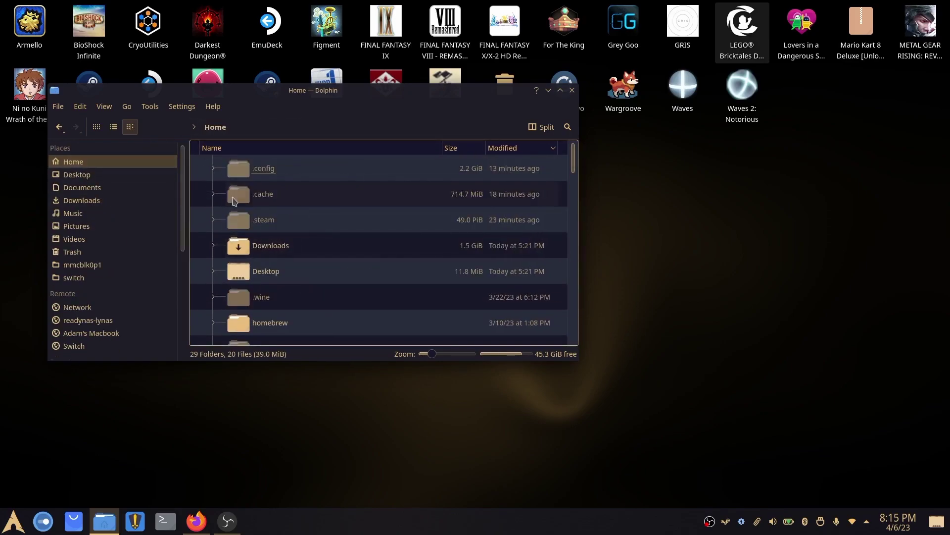
{"action": "left_click", "coordinate": [279, 219]}
{"action": "left_click", "coordinate": [277, 170]}
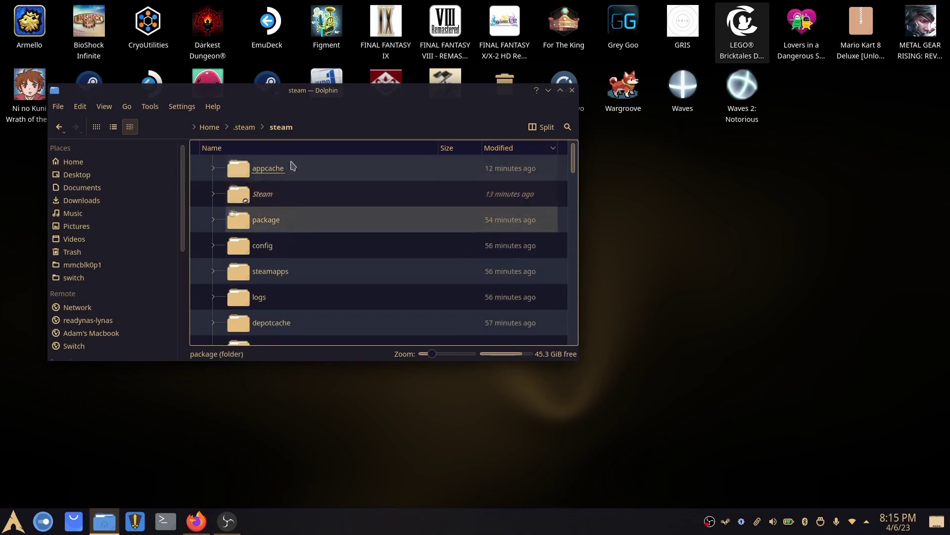
{"action": "left_click", "coordinate": [287, 193]}
{"action": "left_click", "coordinate": [280, 272]}
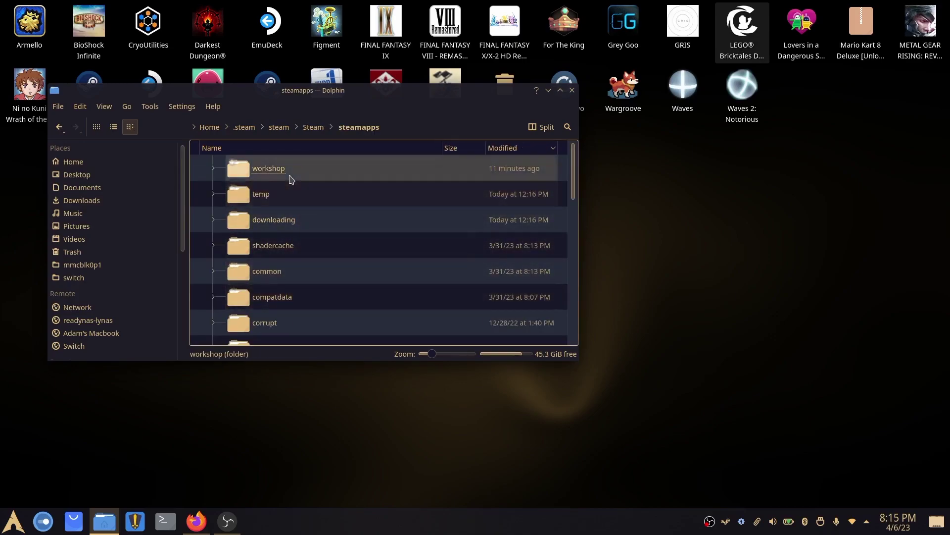
{"action": "left_click", "coordinate": [281, 271]}
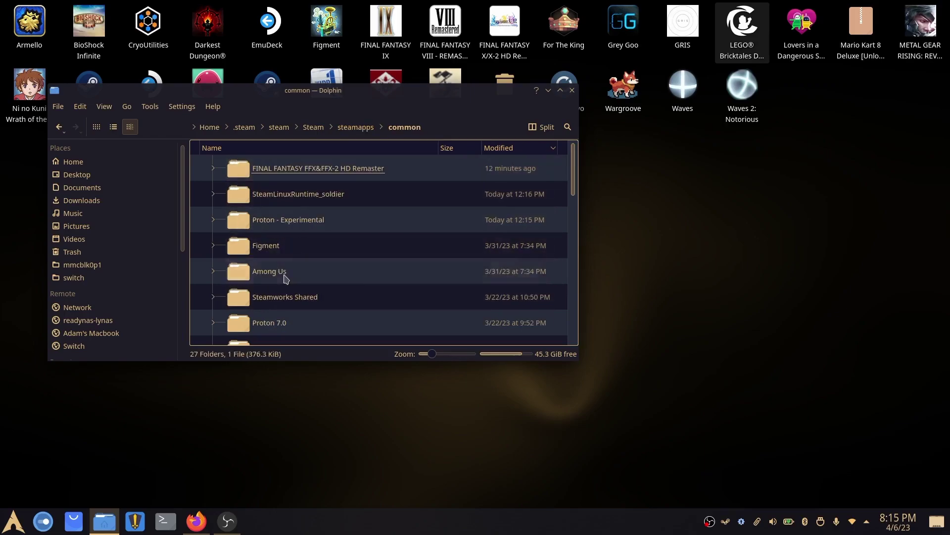
Open FINAL FANTASY FFX&FFX-2 HD Remaster and select FFX&X-2_Will.exe through FFX.exe.
{"action": "left_click", "coordinate": [332, 170]}
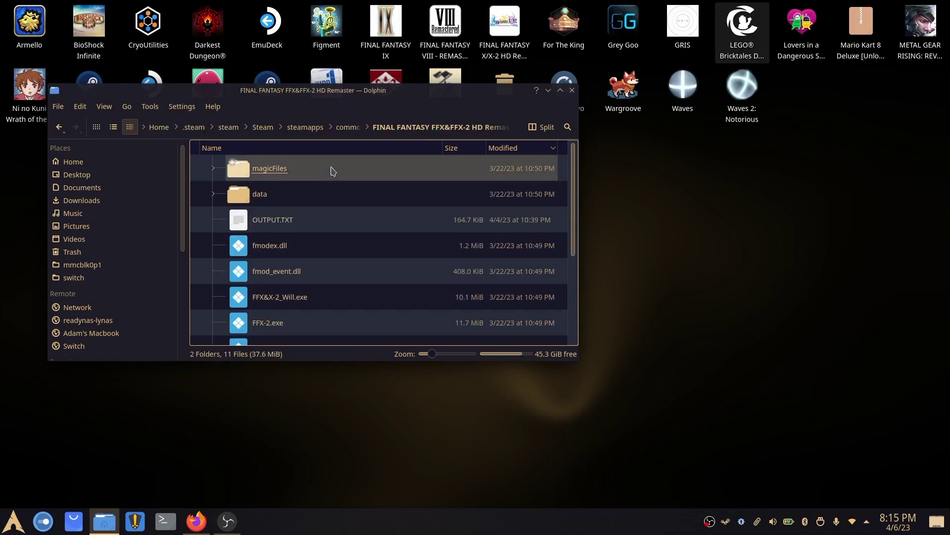
{"action": "scroll", "coordinate": [366, 249], "scroll_direction": "down", "scroll_amount": 2}
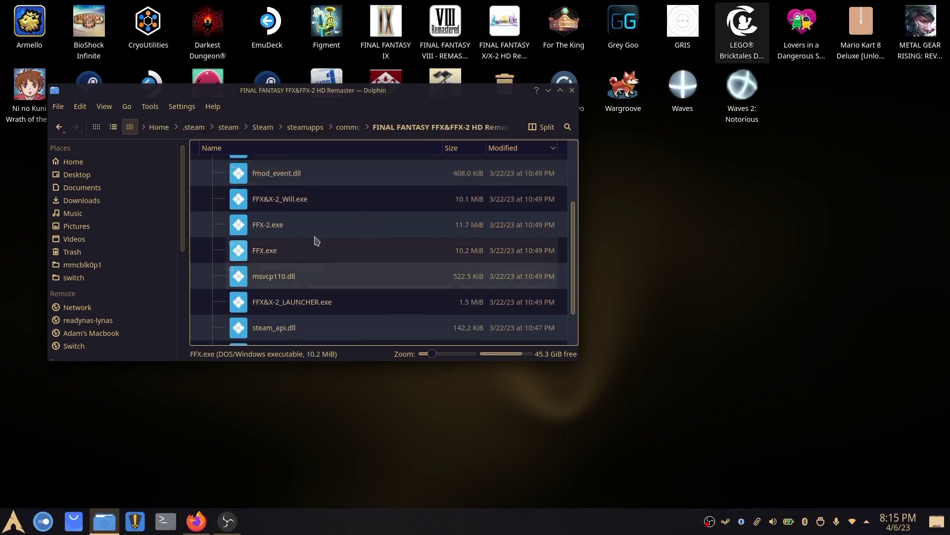
{"action": "left_click", "coordinate": [298, 198]}
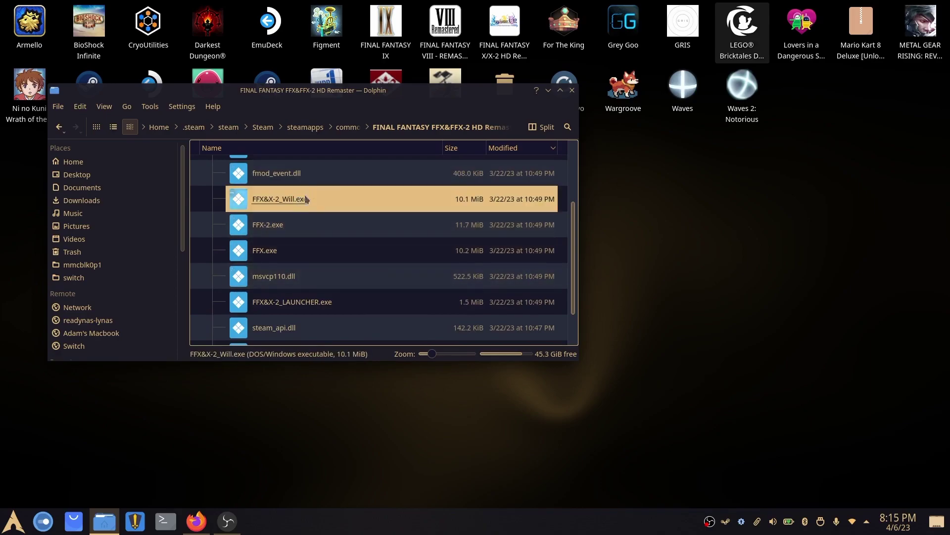
{"action": "left_click", "coordinate": [285, 256], "text": "shift"}
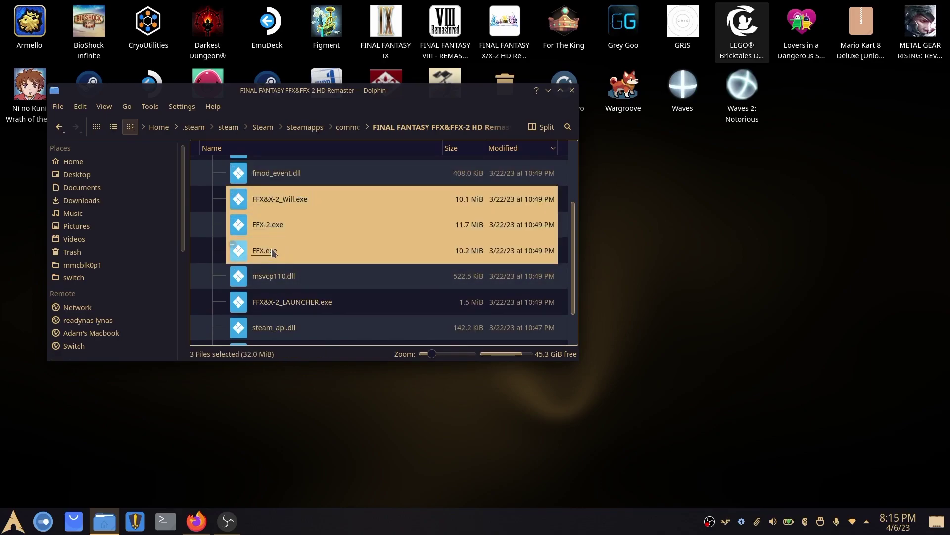
Copy the three executables and create a new desktop folder named FFX.
{"action": "right_click", "coordinate": [274, 253]}
{"action": "left_click", "coordinate": [312, 303]}
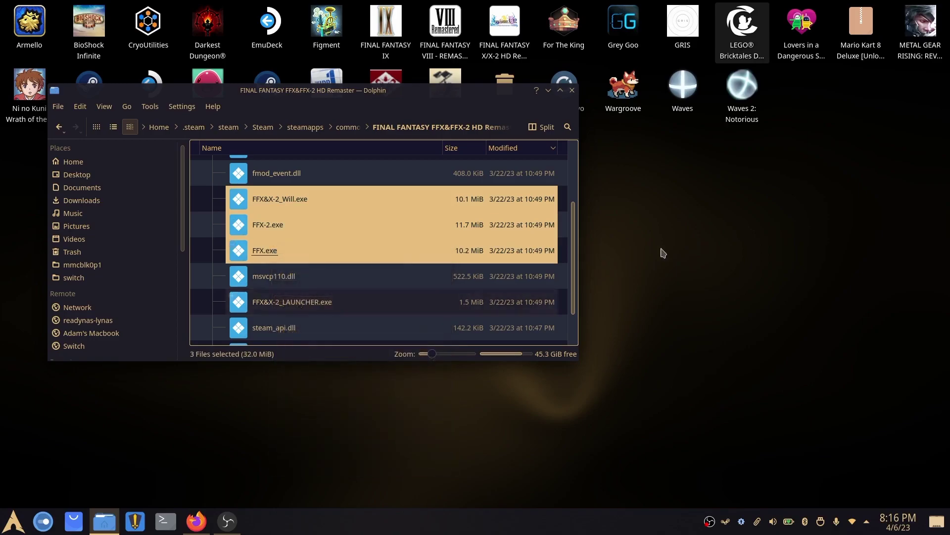
{"action": "right_click", "coordinate": [683, 214]}
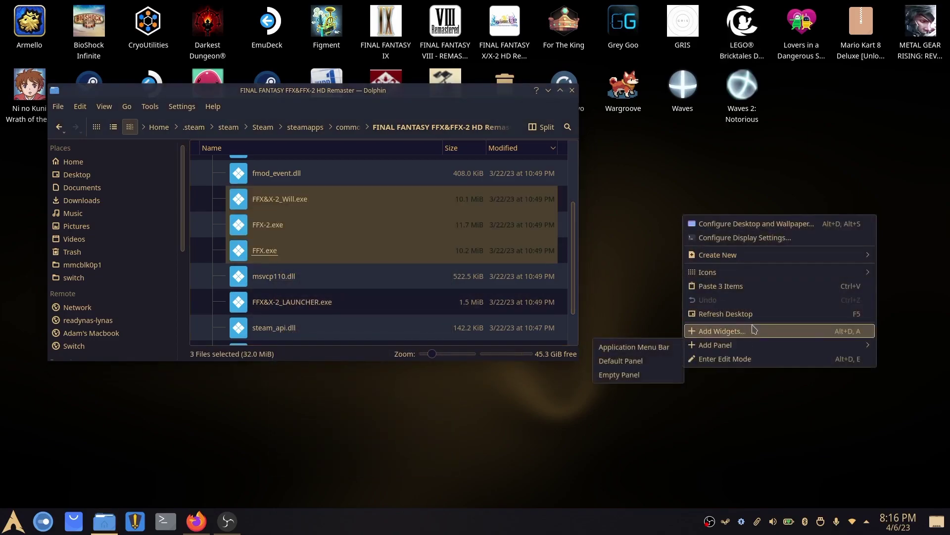
{"action": "mouse_move", "coordinate": [781, 259]}
{"action": "left_click", "coordinate": [668, 256]}
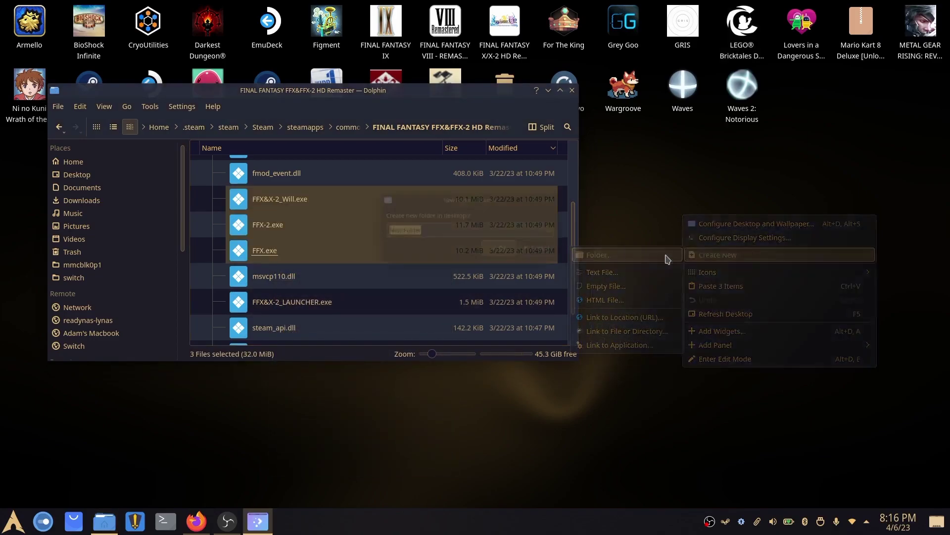
{"action": "type", "text": "FFX"}
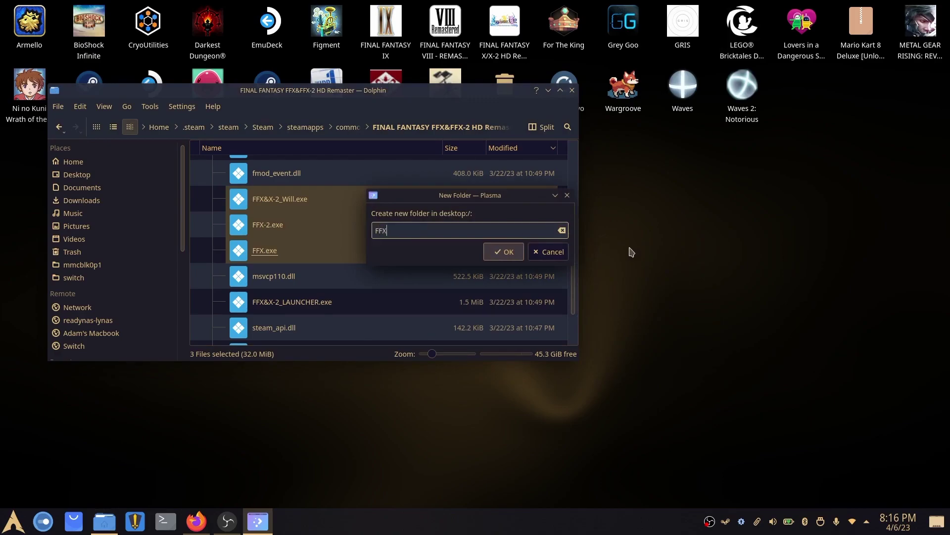
{"action": "key", "text": "Return"}
Paste the three executables into FFX, then go to Downloads to the language patch.
{"action": "left_click", "coordinate": [700, 210]}
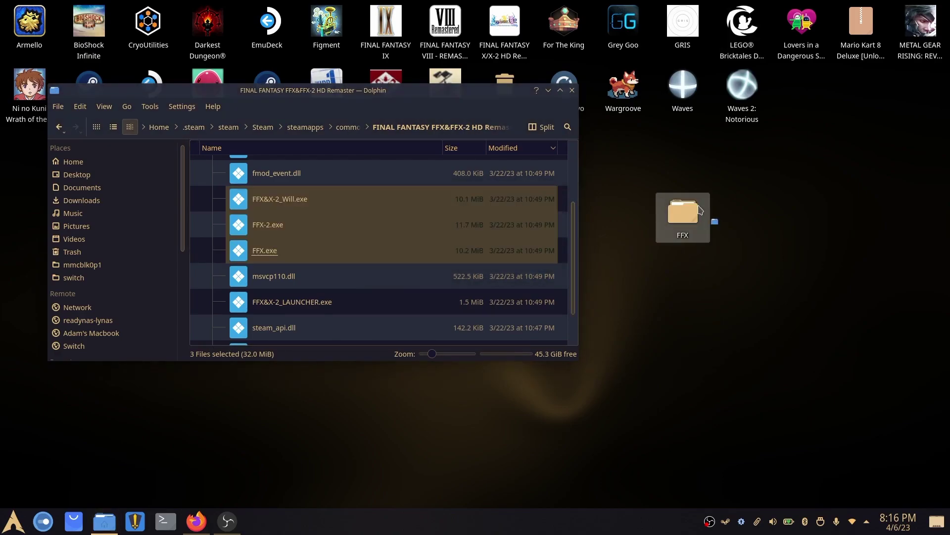
{"action": "right_click", "coordinate": [393, 231]}
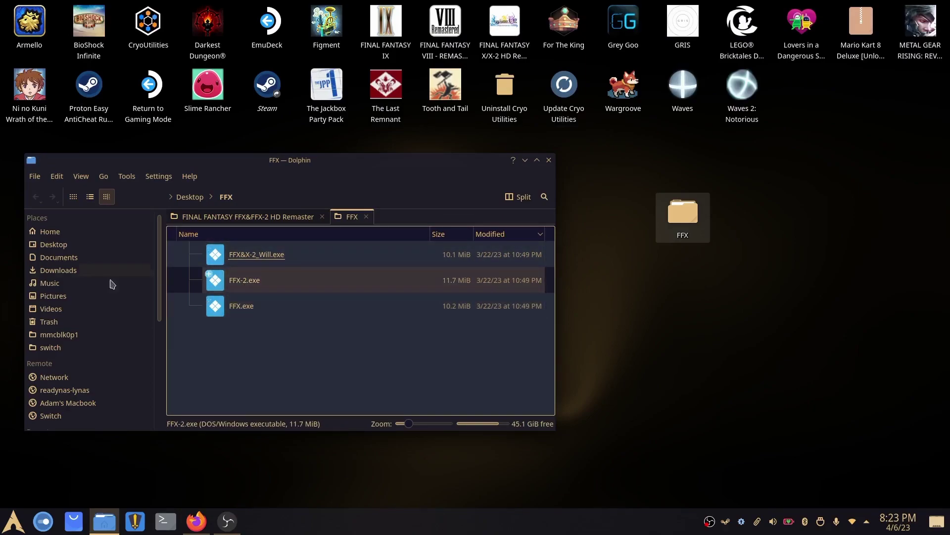
{"action": "left_click", "coordinate": [58, 271]}
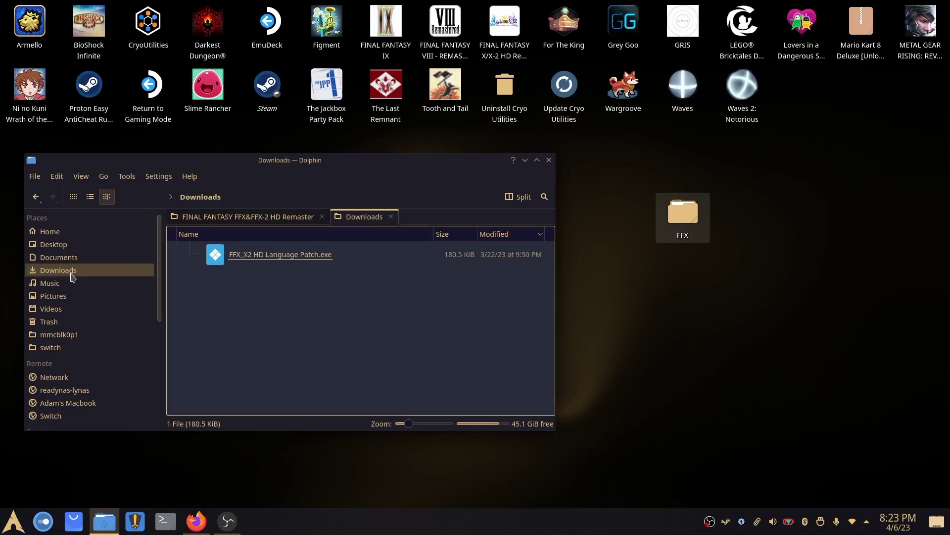
{"action": "right_click", "coordinate": [299, 258]}
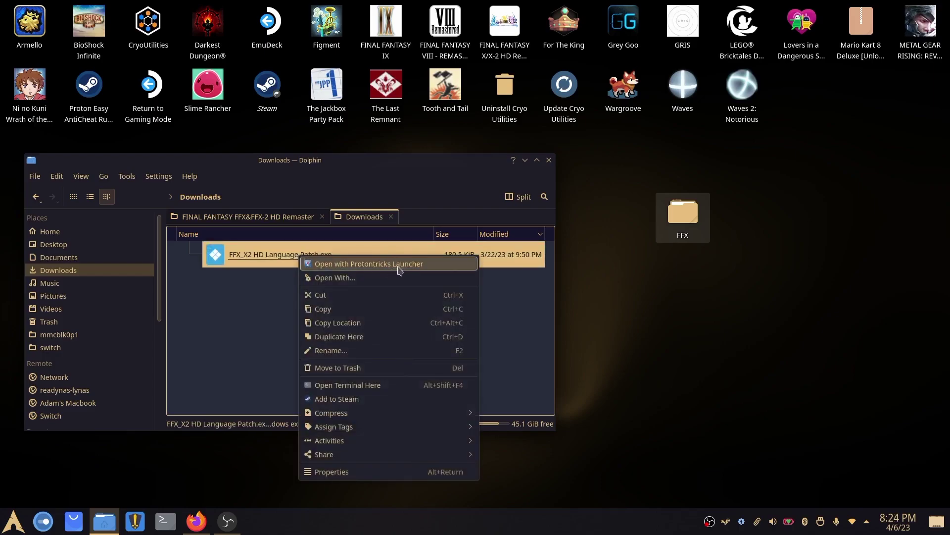
{"action": "key", "text": "Escape"}
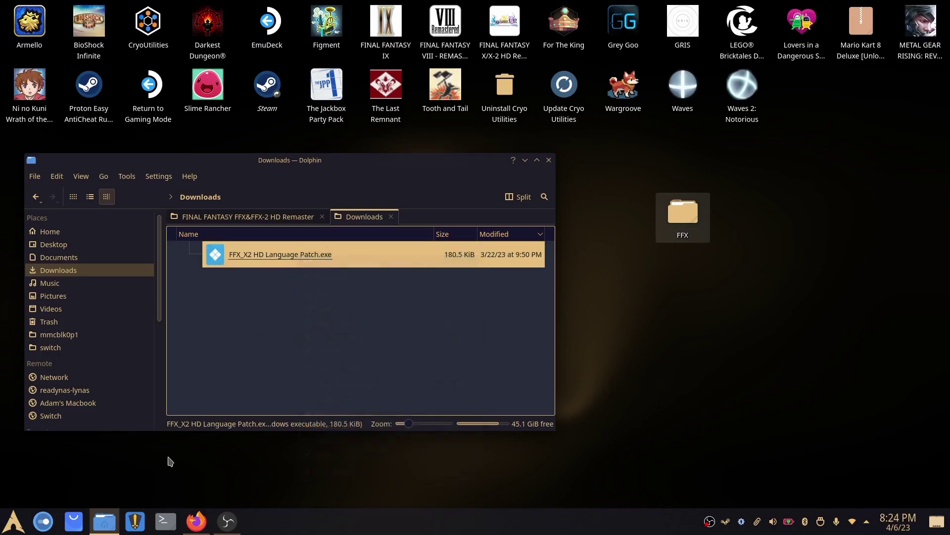
{"action": "left_click", "coordinate": [69, 524]}
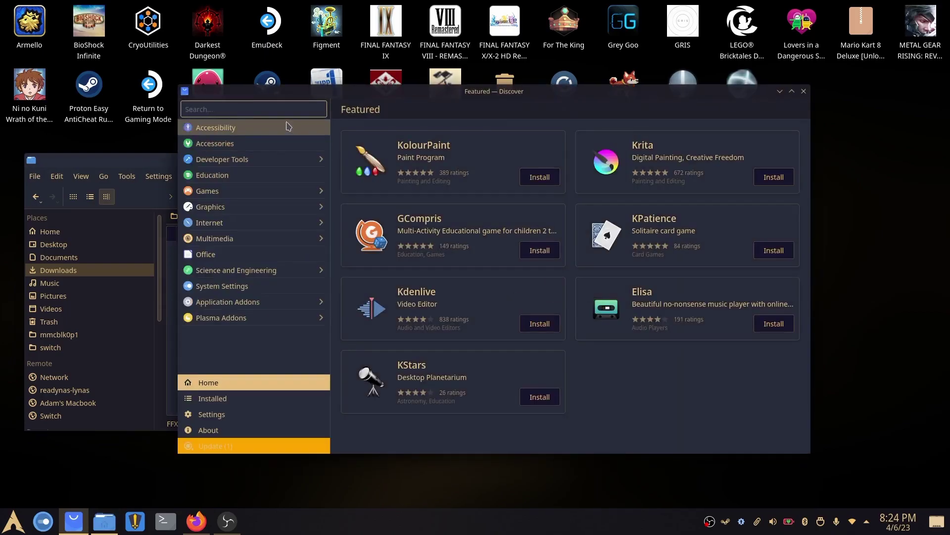
{"action": "type", "text": "protontricks"}
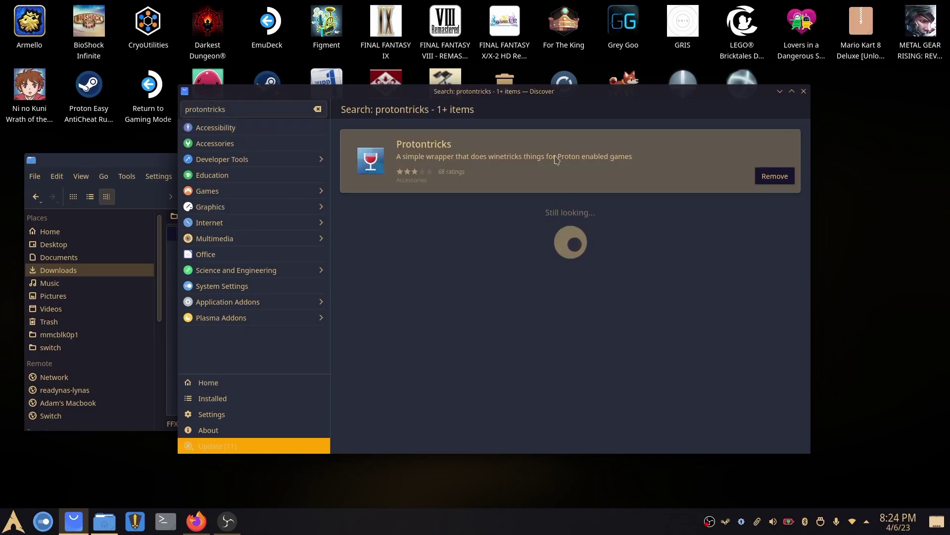
Launch the language patch via Protontricks in the FINAL FANTASY X/X-2 HD Remaster (359870) prefix.
{"action": "left_click", "coordinate": [805, 91]}
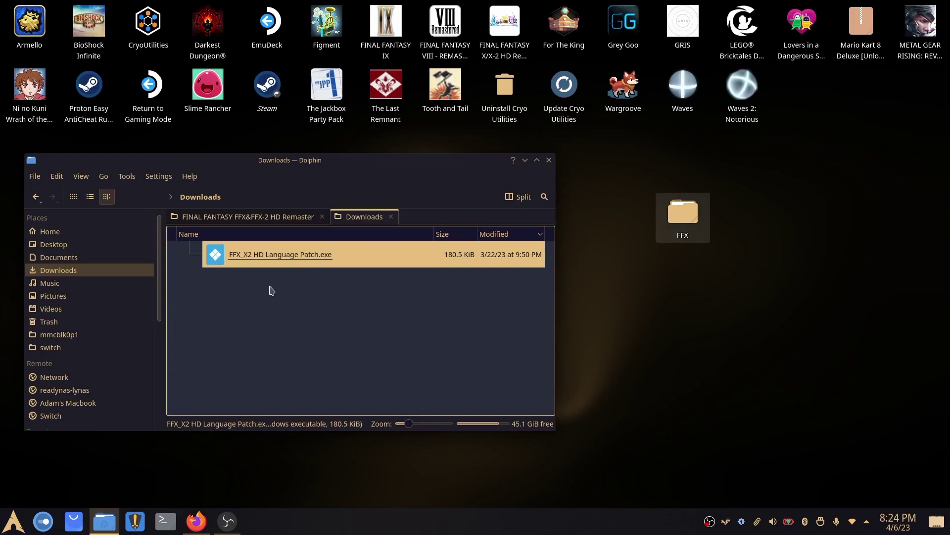
{"action": "right_click", "coordinate": [303, 256]}
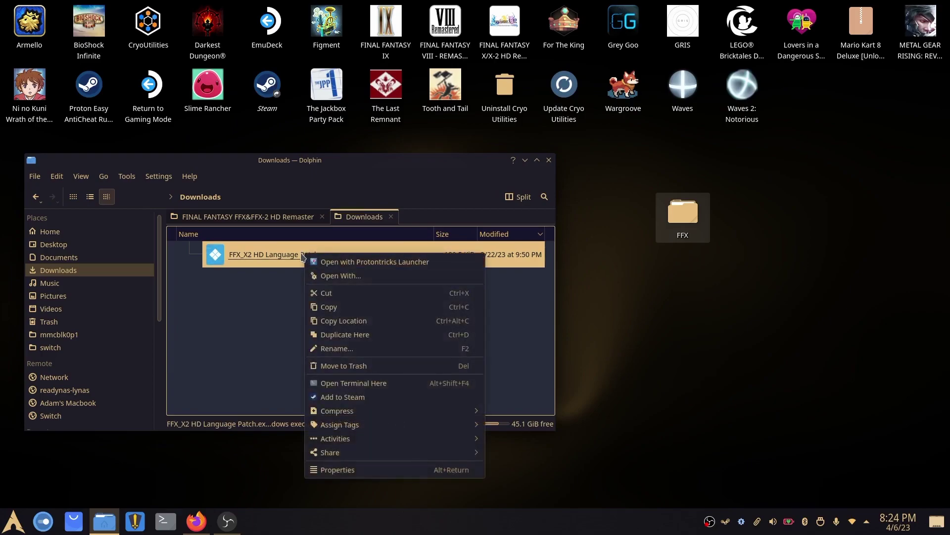
{"action": "left_click", "coordinate": [391, 262]}
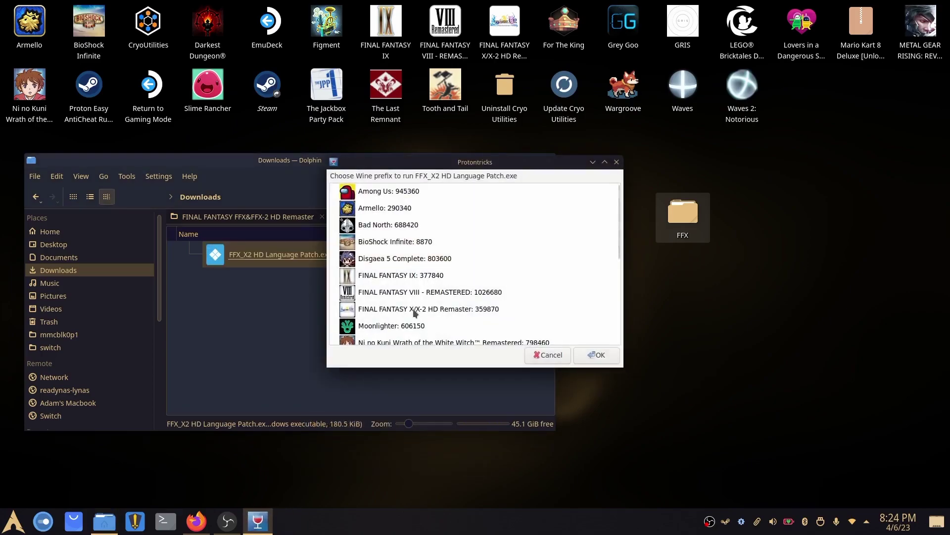
{"action": "left_click", "coordinate": [413, 310]}
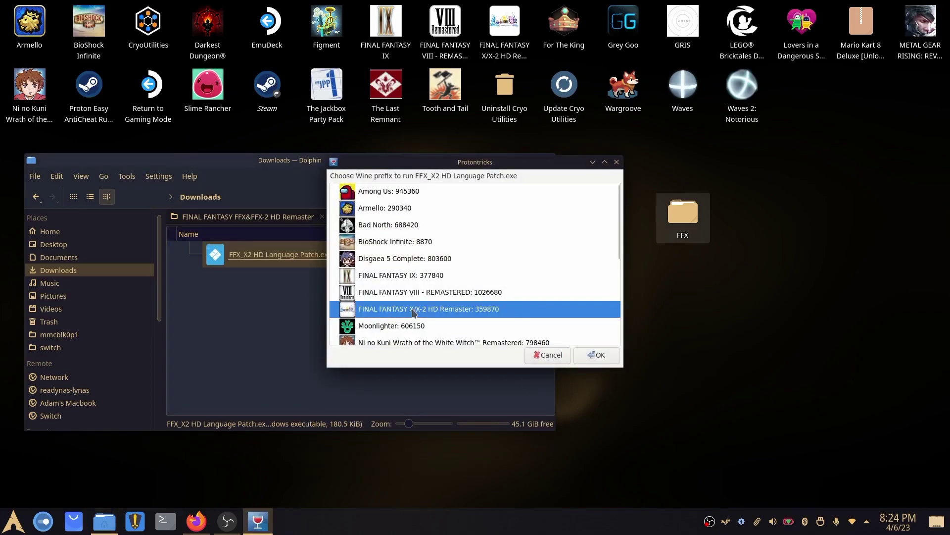
{"action": "left_click", "coordinate": [601, 355]}
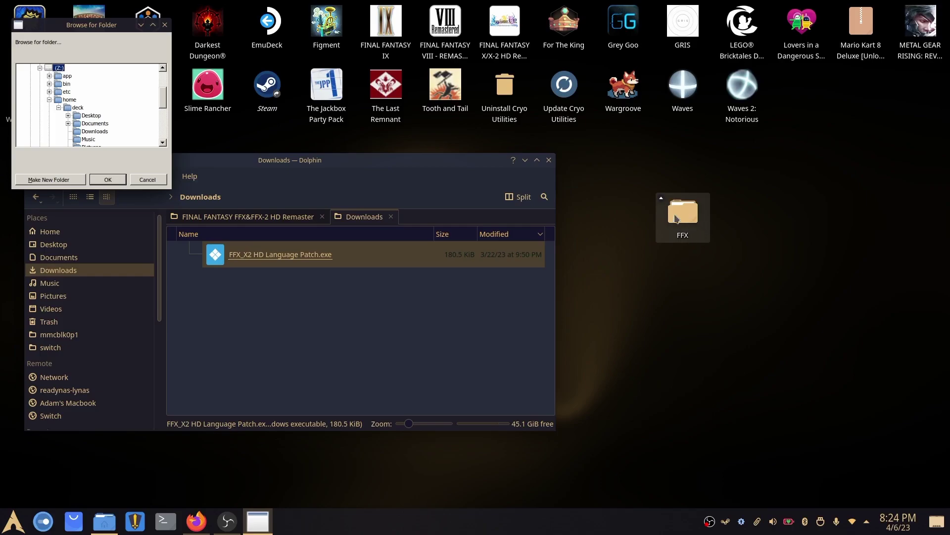
Choose Desktop/FFX as the patch's target folder.
{"action": "left_click", "coordinate": [68, 116]}
{"action": "left_click", "coordinate": [94, 124]}
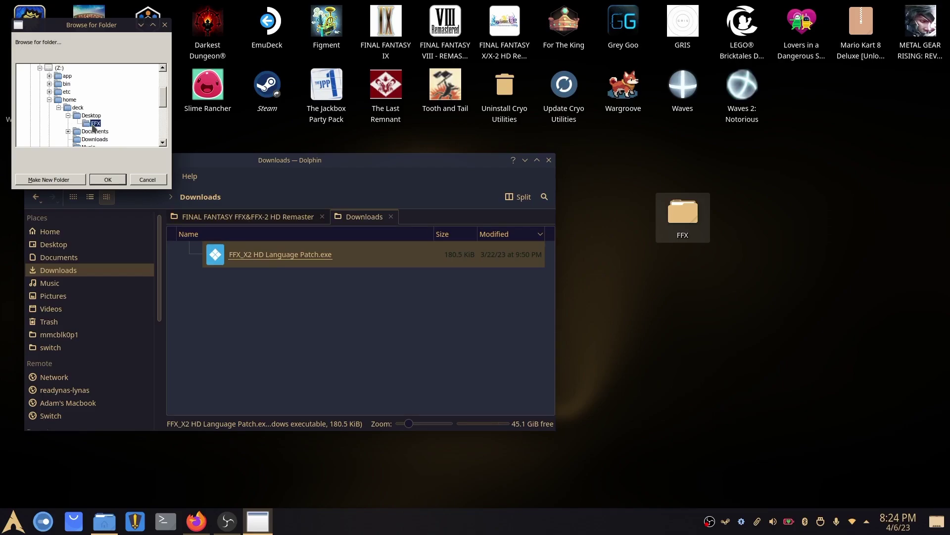
{"action": "left_click", "coordinate": [108, 180]}
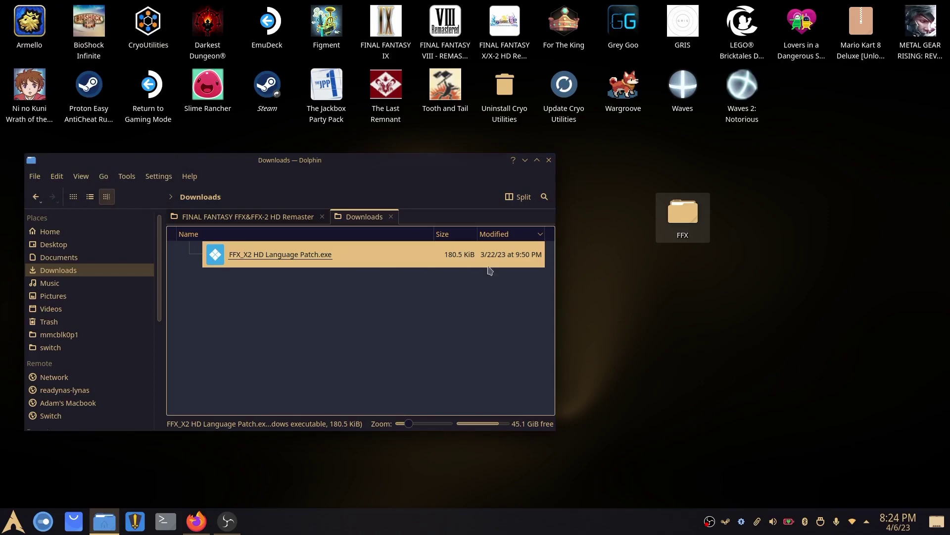
Open the desktop FFX folder, select the three .en.exe backups, and return to Downloads.
{"action": "double_click", "coordinate": [687, 222]}
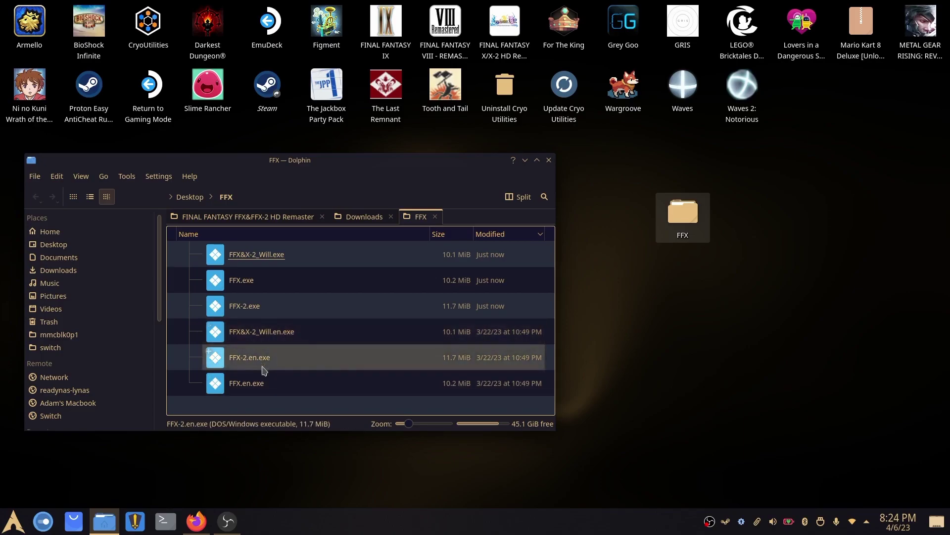
{"action": "left_click_drag", "start_coordinate": [286, 413], "coordinate": [227, 337]}
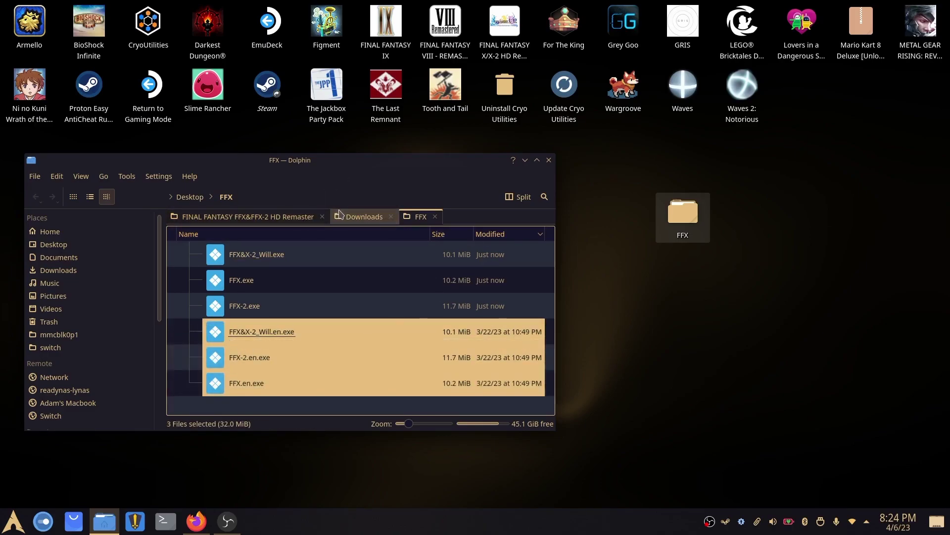
{"action": "left_click", "coordinate": [363, 217]}
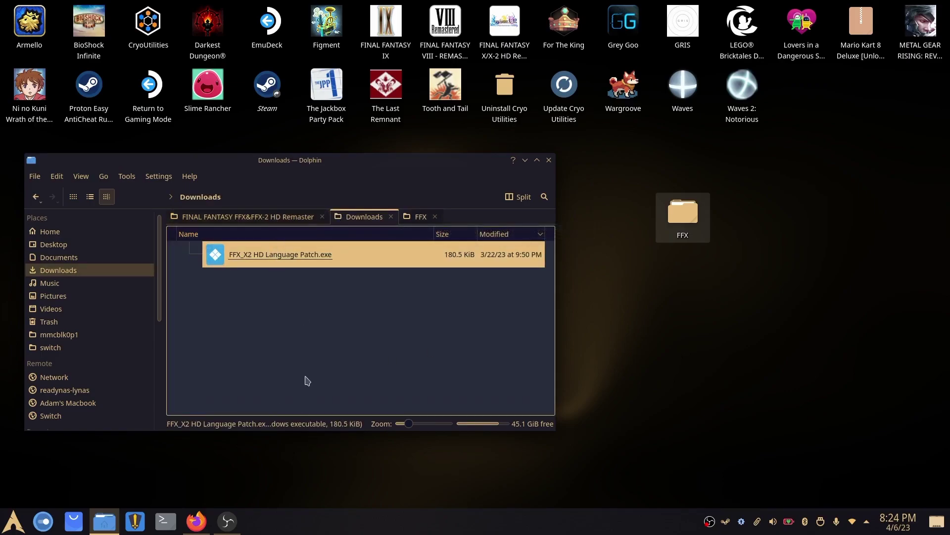
Add FFX_X2 HD Language Patch.exe to Steam using its Add to Steam action.
{"action": "right_click", "coordinate": [301, 255]}
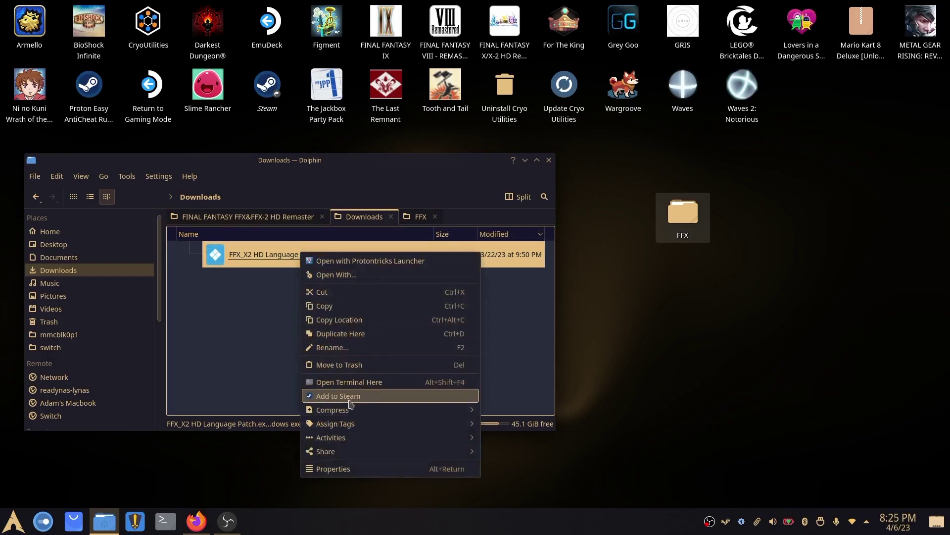
{"action": "left_click", "coordinate": [330, 399]}
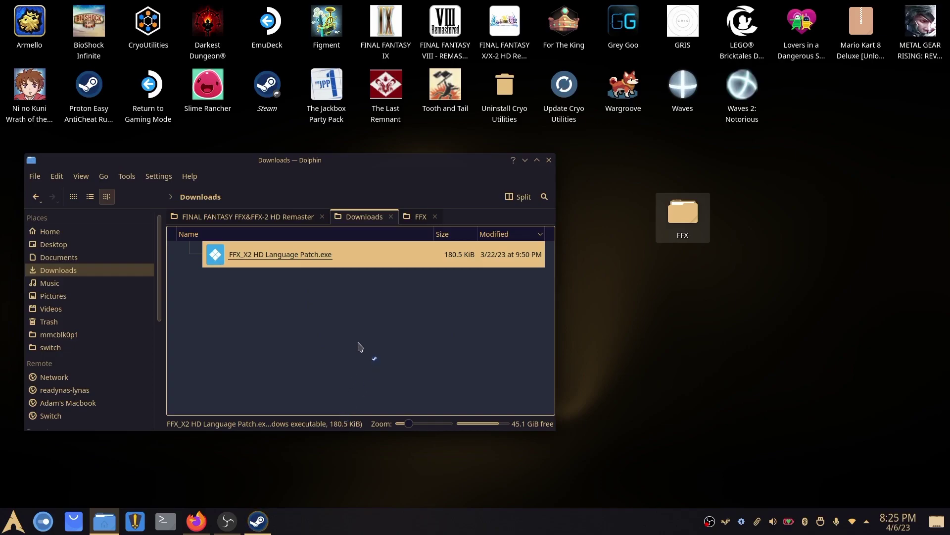
{"action": "right_click", "coordinate": [726, 523]}
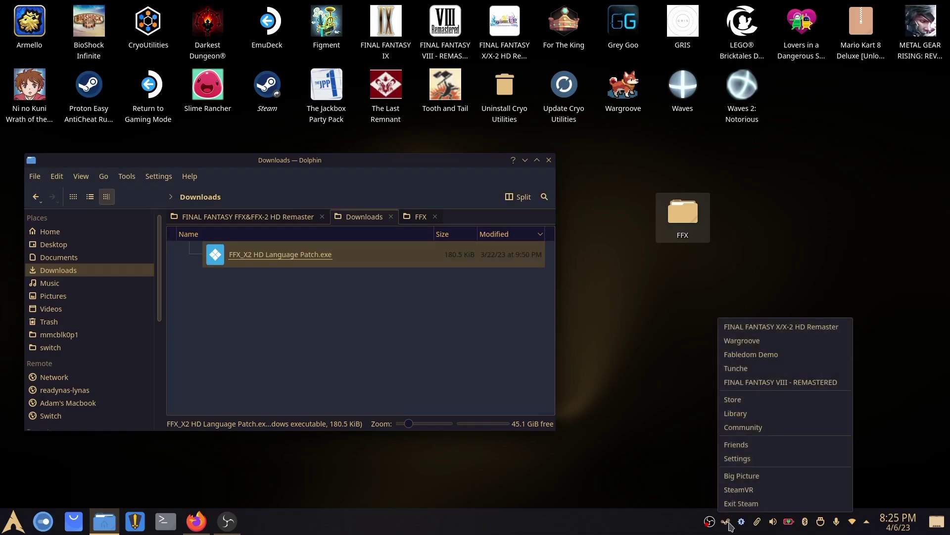
Open the Properties of the FFX_X2 HD Language Patch.exe entry in the Steam library.
{"action": "left_click", "coordinate": [750, 414]}
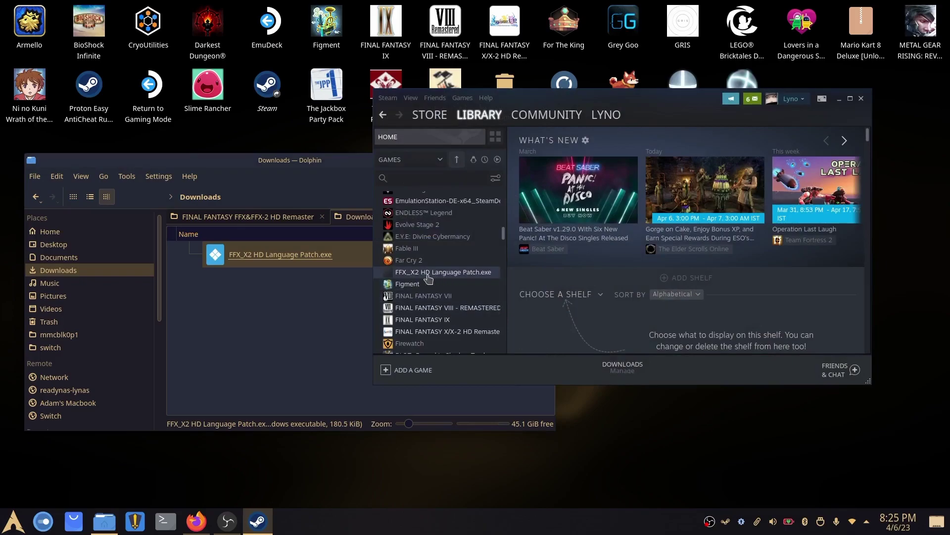
{"action": "left_click", "coordinate": [426, 273]}
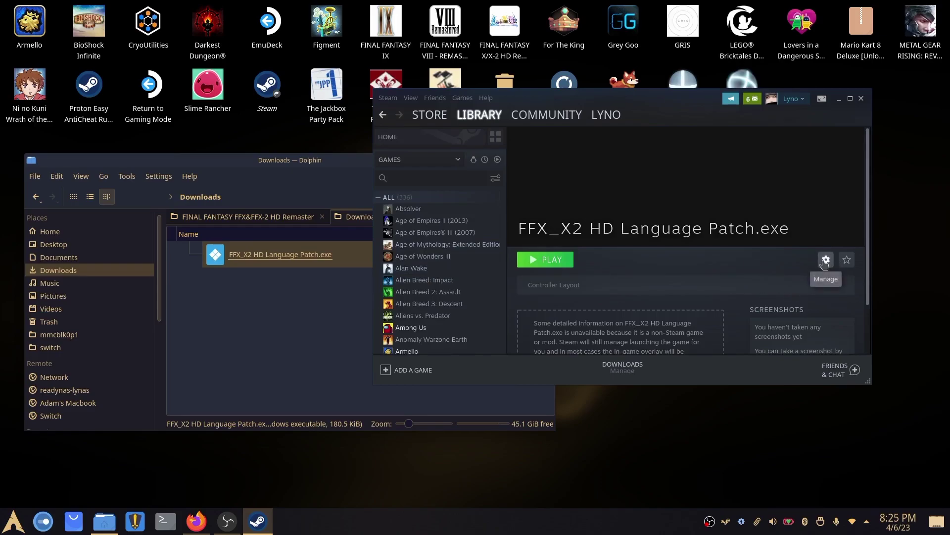
{"action": "left_click", "coordinate": [825, 259]}
{"action": "mouse_move", "coordinate": [812, 303]}
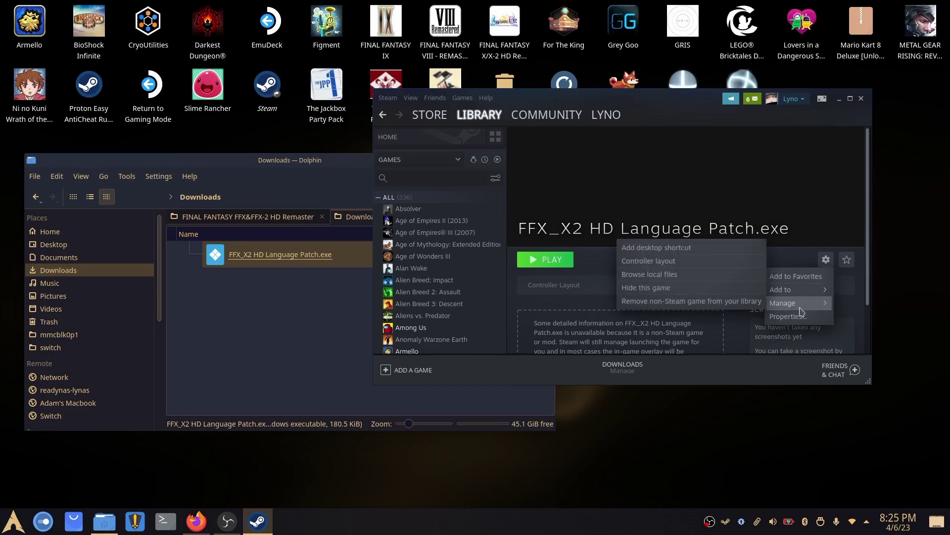
{"action": "left_click", "coordinate": [792, 315]}
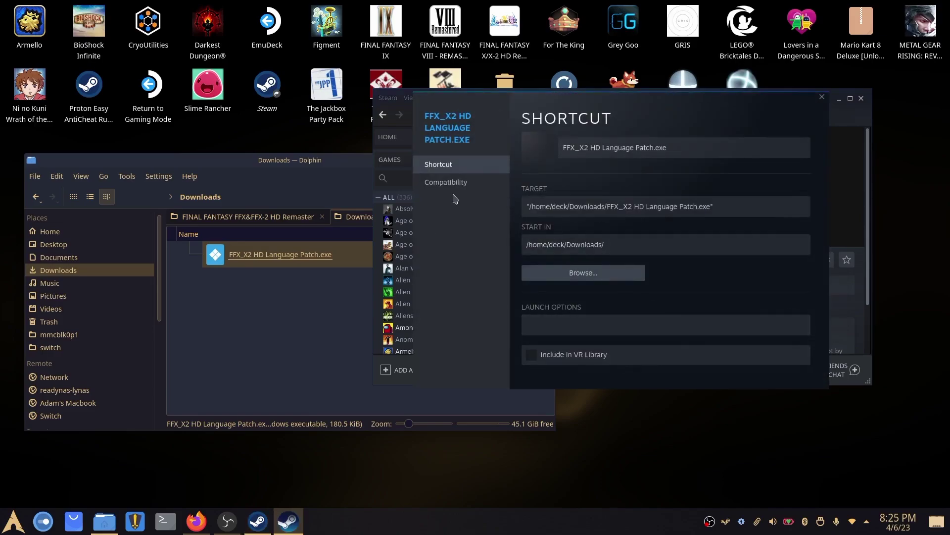
Force the Proton 7.0-6 compatibility tool for the patch and close Properties.
{"action": "left_click", "coordinate": [455, 187]}
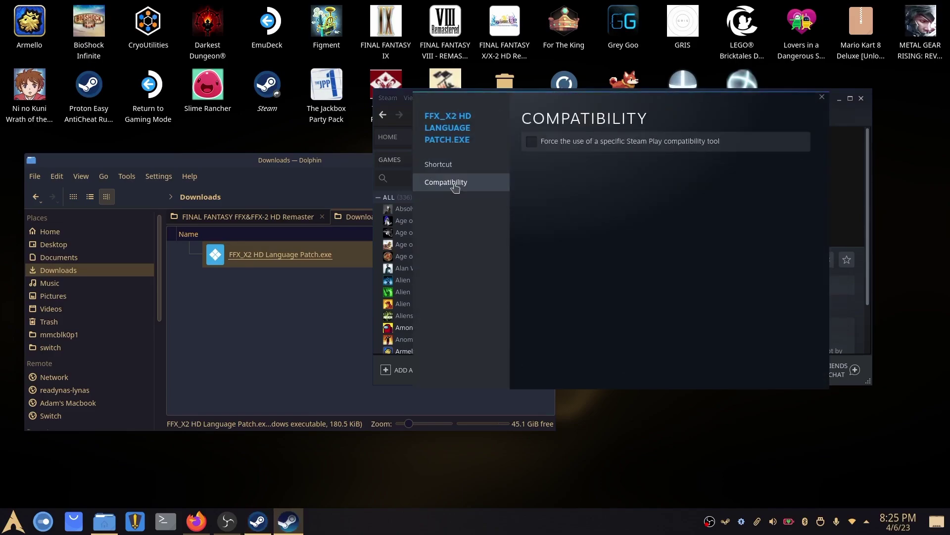
{"action": "left_click", "coordinate": [532, 143]}
{"action": "left_click", "coordinate": [667, 168]}
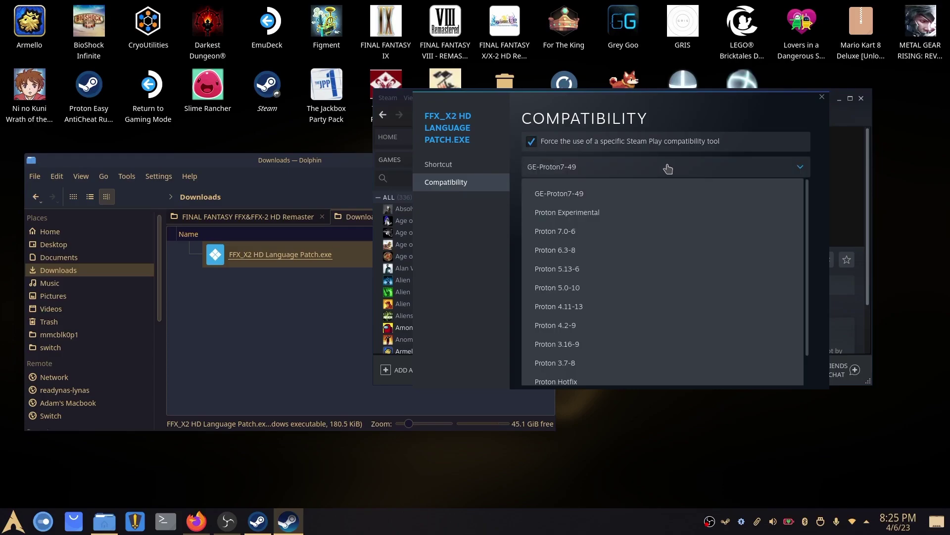
{"action": "left_click", "coordinate": [574, 233]}
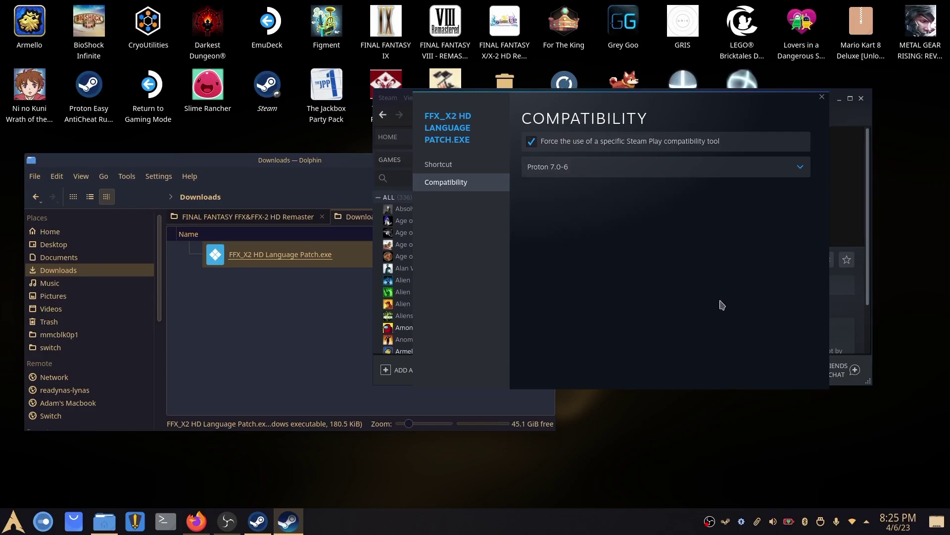
{"action": "left_click", "coordinate": [822, 97]}
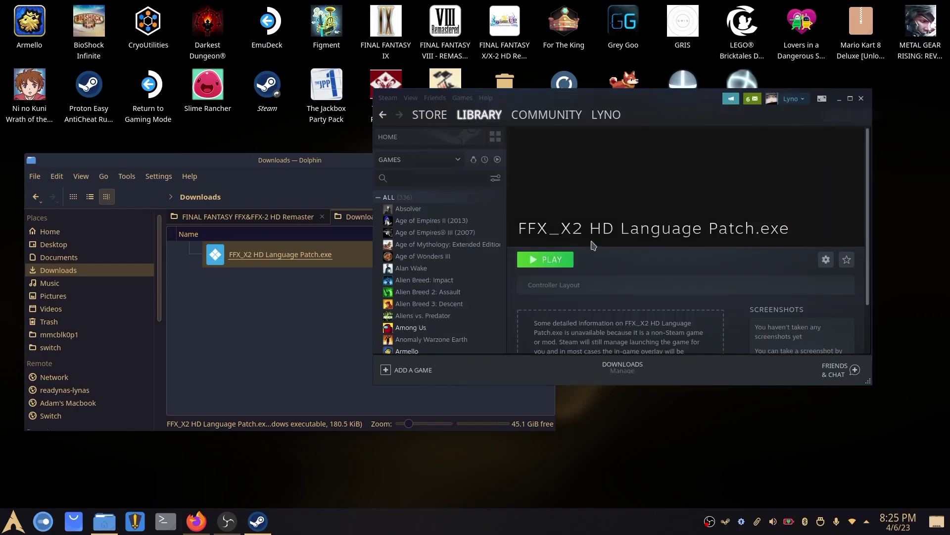
Play the patch from Steam, cancel its Browse for Folder prompt, and close Steam.
{"action": "left_click", "coordinate": [557, 262]}
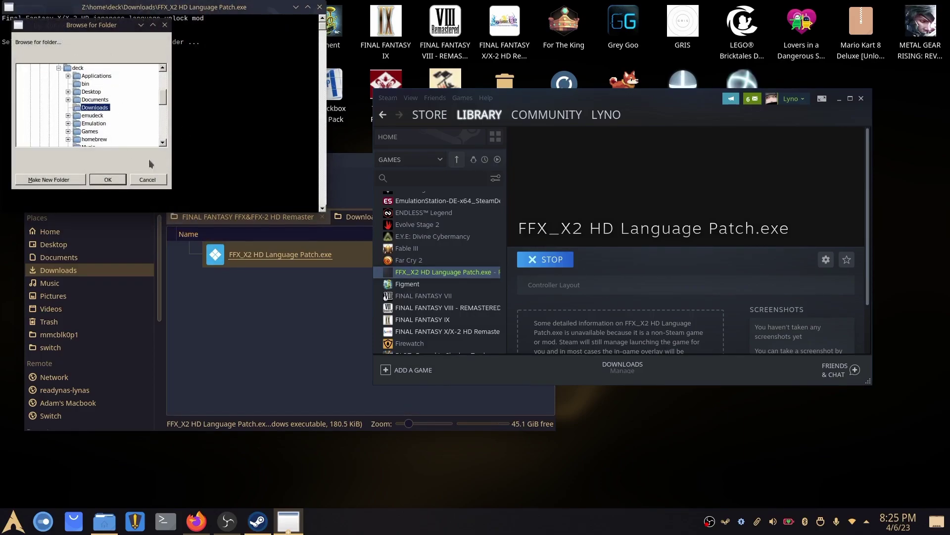
{"action": "left_click", "coordinate": [150, 180]}
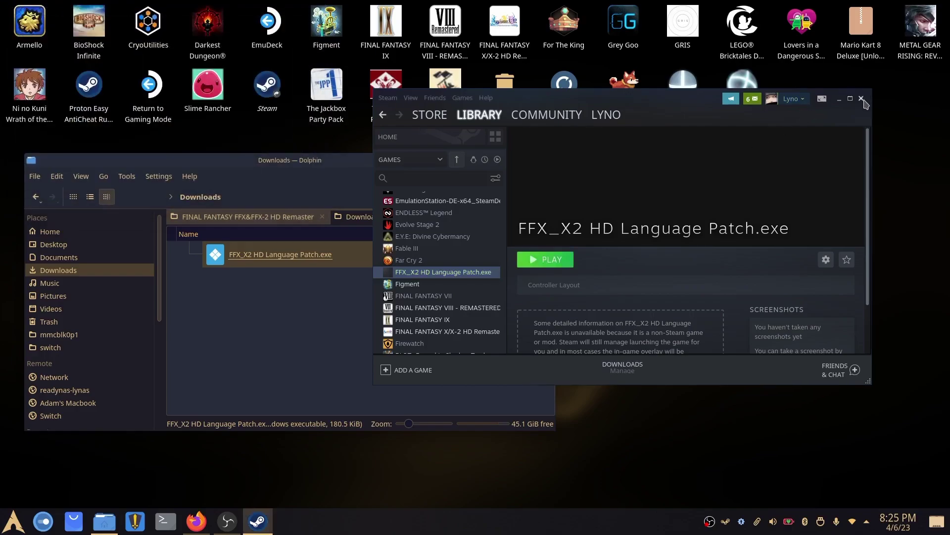
{"action": "left_click", "coordinate": [862, 99]}
In the FFX folder, copy the patched FFX&X-2_Will.exe, FFX.exe and FFX-2.exe.
{"action": "left_click", "coordinate": [419, 216]}
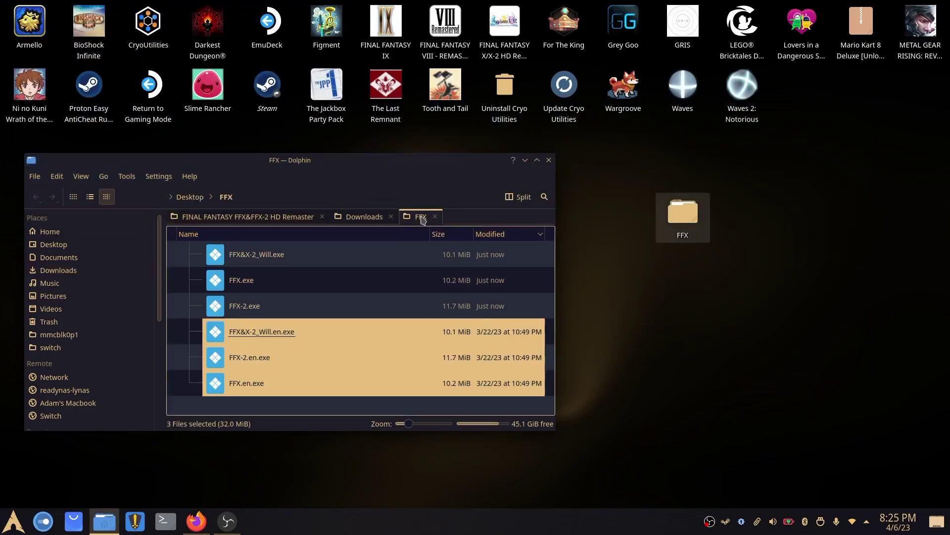
{"action": "left_click", "coordinate": [255, 307]}
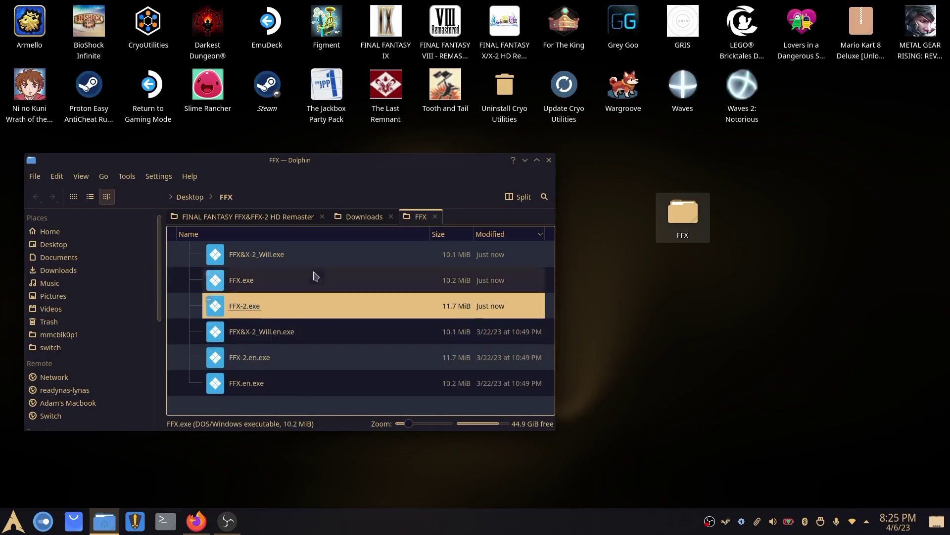
{"action": "left_click", "coordinate": [257, 254], "text": "shift"}
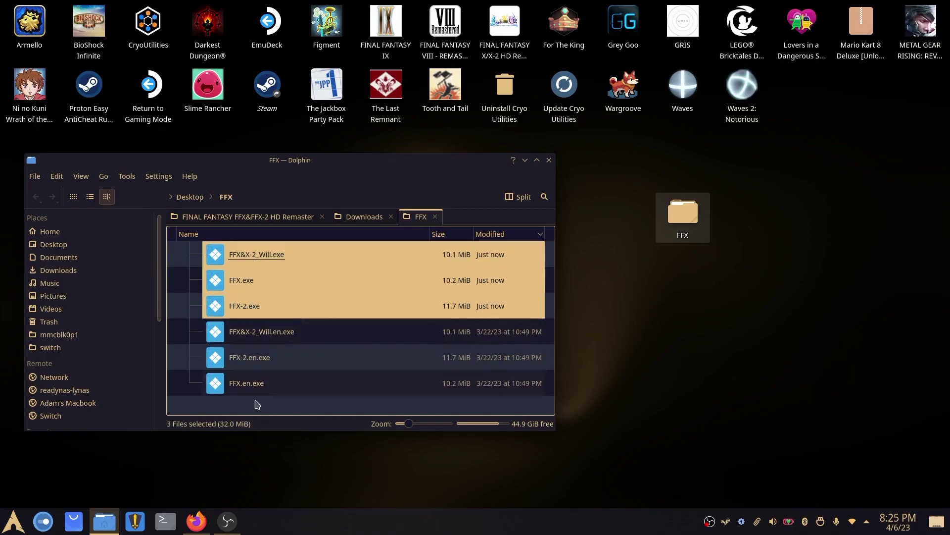
{"action": "right_click", "coordinate": [242, 280]}
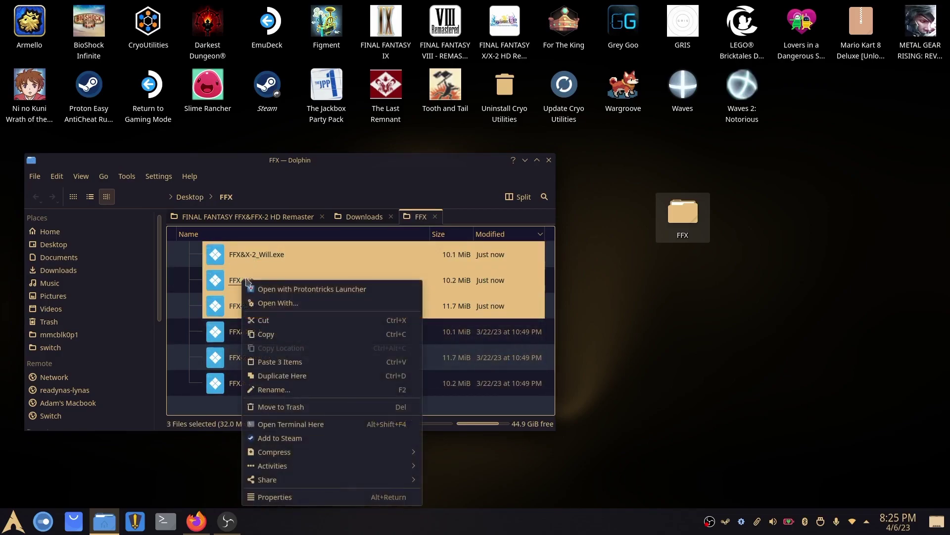
{"action": "left_click", "coordinate": [270, 334]}
Paste the three exes into the HD Remaster game folder, overwriting all originals.
{"action": "left_click", "coordinate": [260, 215]}
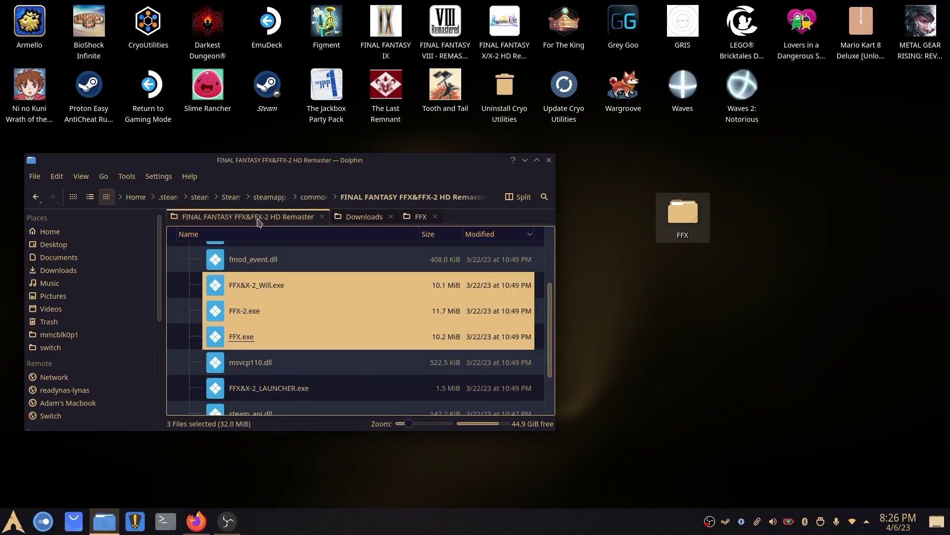
{"action": "right_click", "coordinate": [543, 289]}
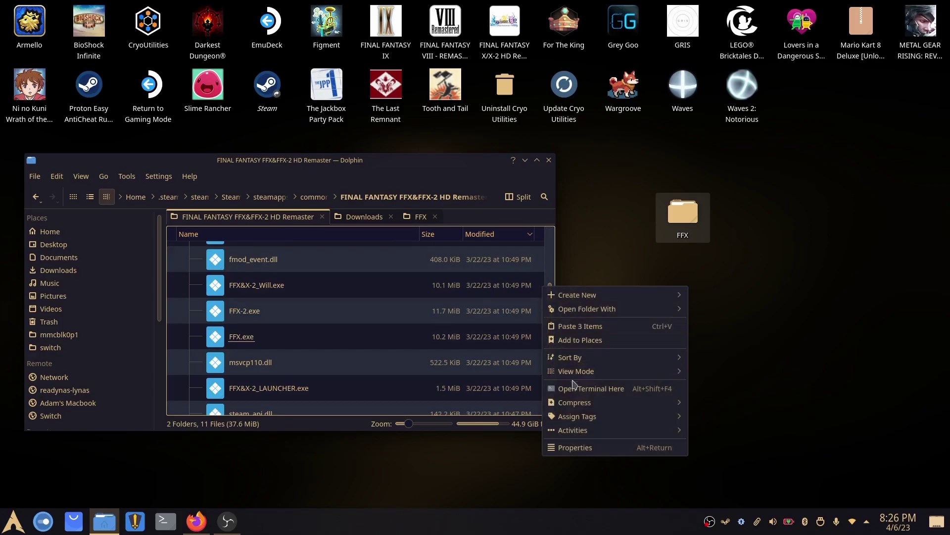
{"action": "left_click", "coordinate": [581, 327]}
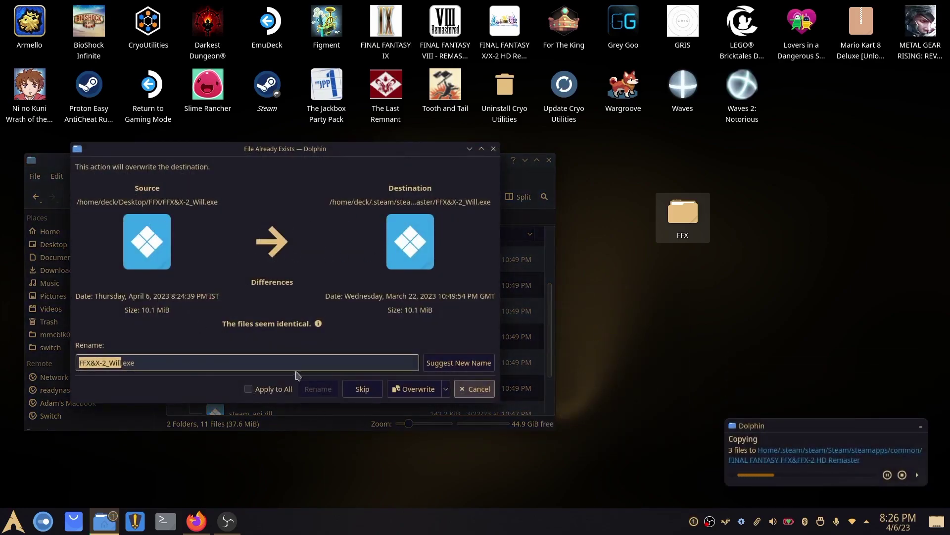
{"action": "left_click", "coordinate": [258, 390]}
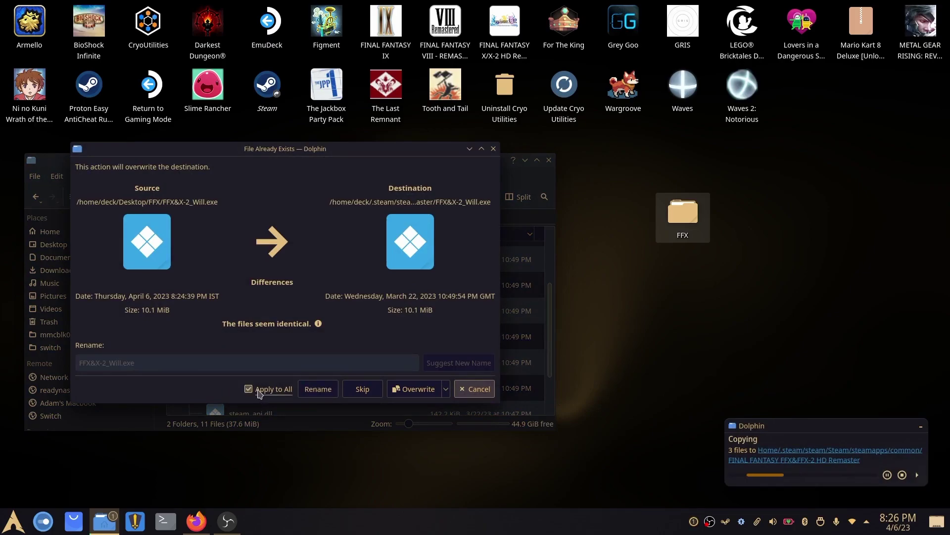
{"action": "left_click", "coordinate": [416, 391]}
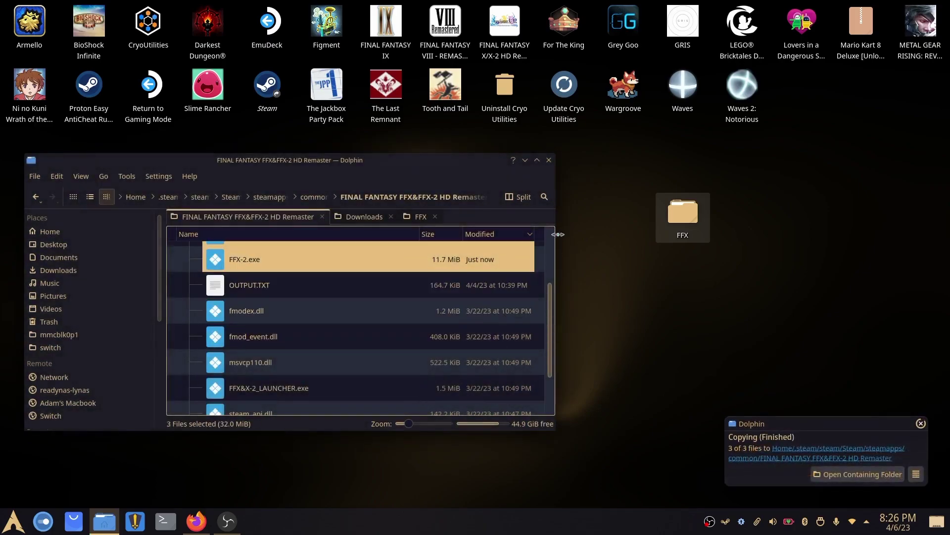
Close Dolphin and launch FINAL FANTASY X from the X/X-2 HD Remaster desktop shortcut.
{"action": "left_click", "coordinate": [549, 161]}
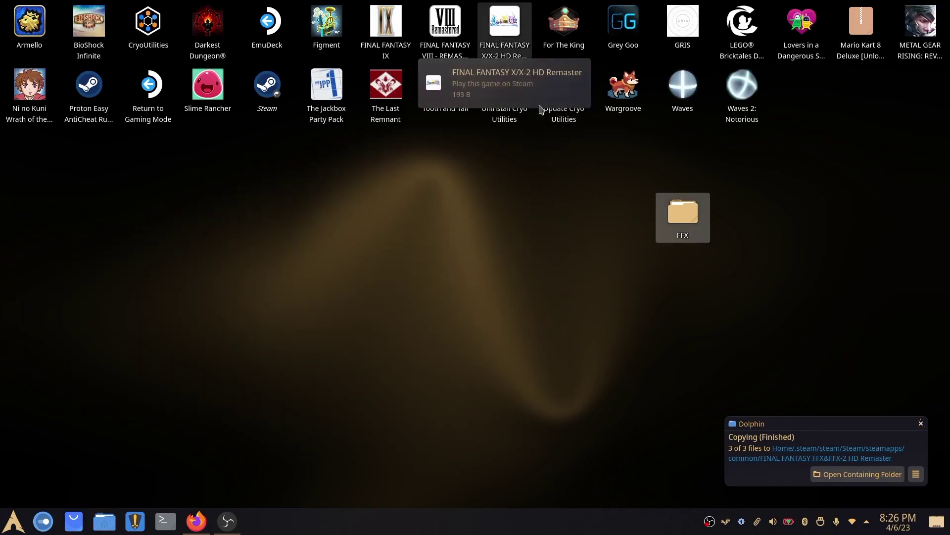
{"action": "double_click", "coordinate": [502, 33]}
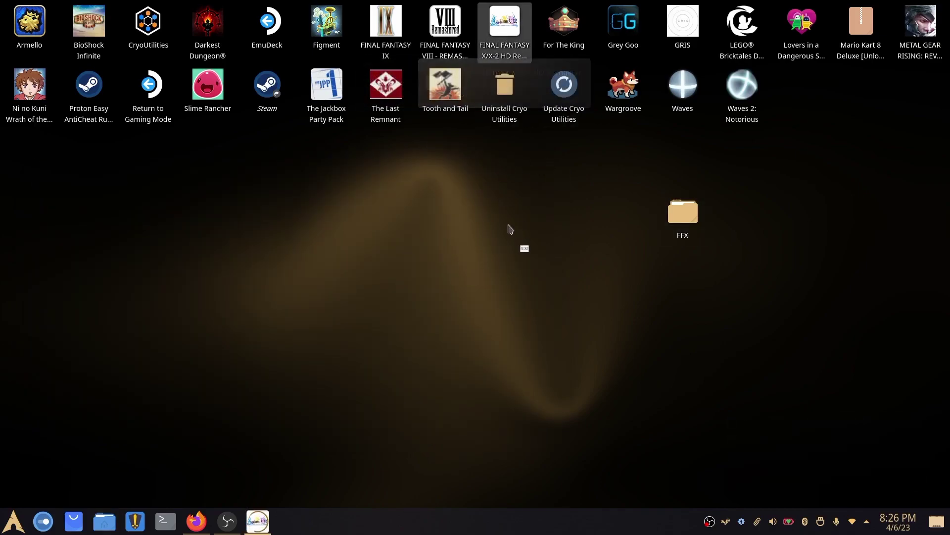
{"action": "key", "text": "Down"}
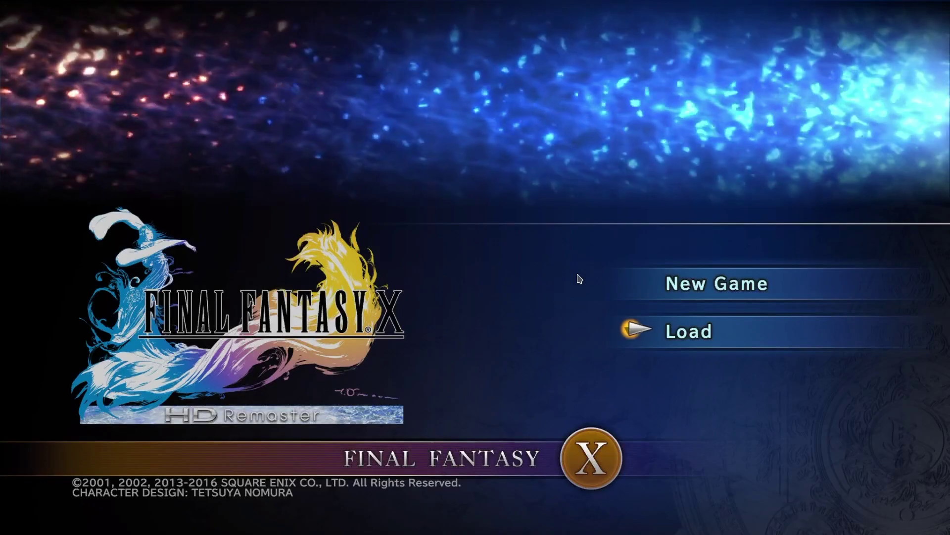
Load the Autosave, walk Tidus over to Dona and Barthello, and talk to them.
{"action": "left_click", "coordinate": [687, 334]}
{"action": "key", "text": "Return"}
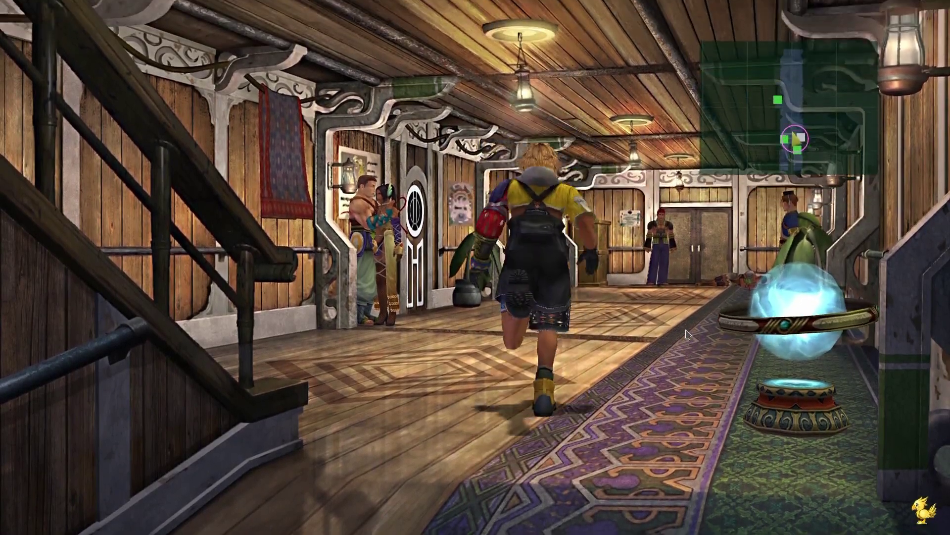
{"action": "key", "text": "a"}
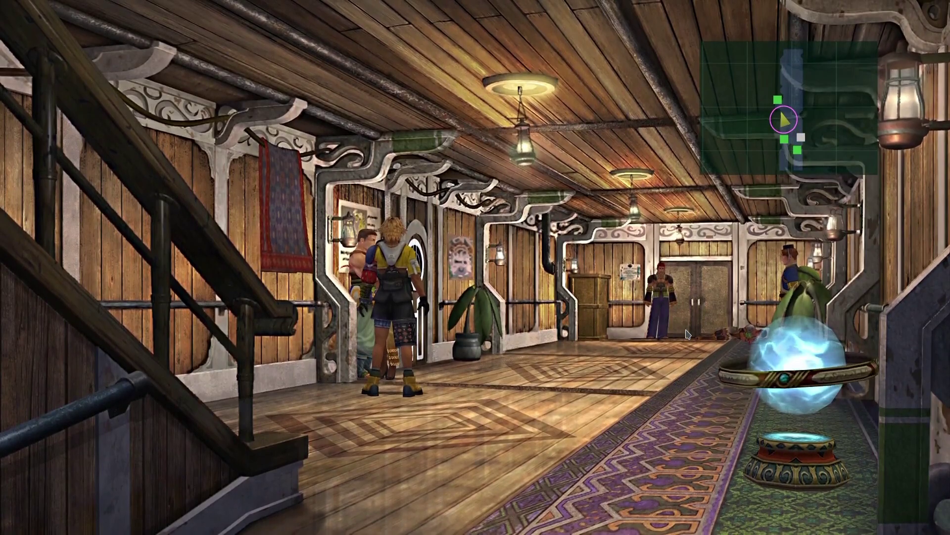
{"action": "key", "text": "Return"}
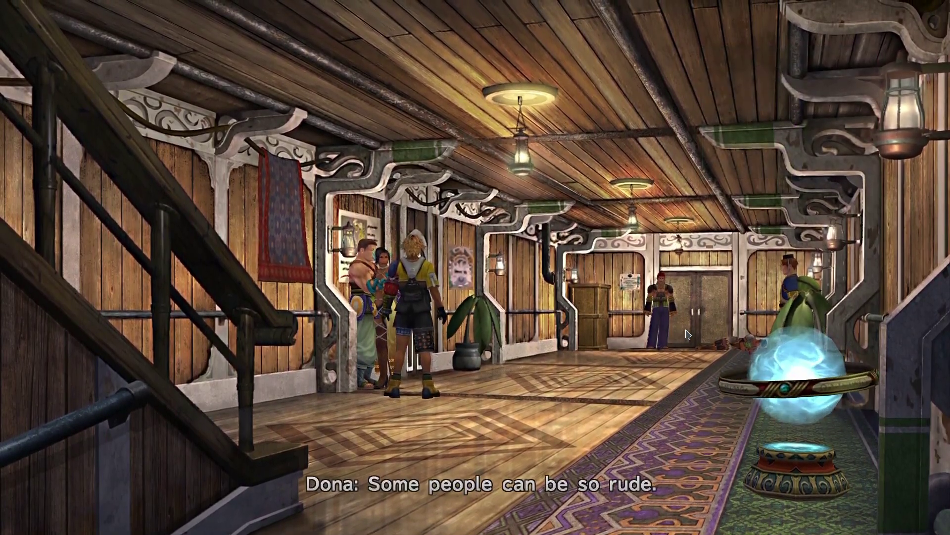